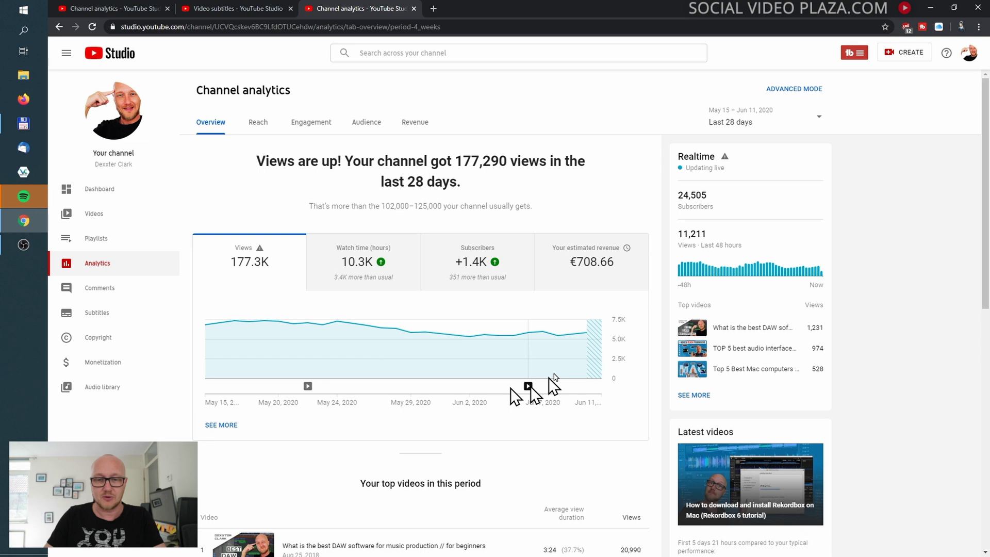
Switch the overview chart through watch time and subscribers to estimated revenue (€708.66, 28 days).
{"action": "mouse_move", "coordinate": [528, 388]}
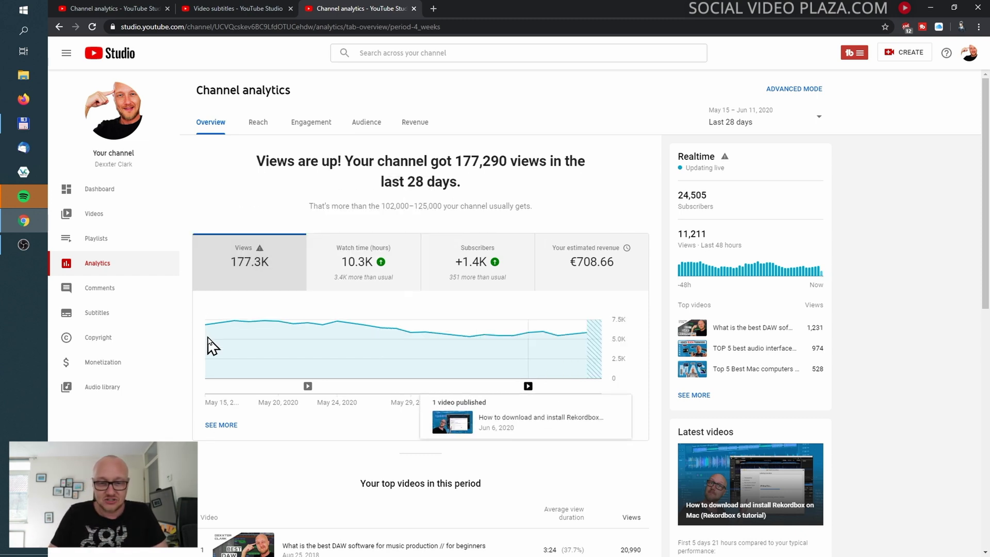
{"action": "left_click", "coordinate": [333, 277]}
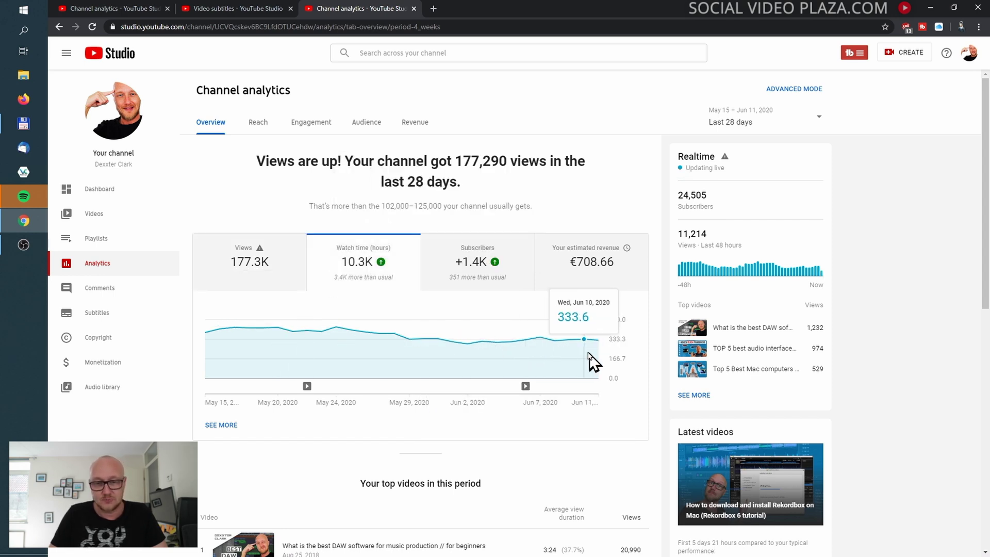
{"action": "left_click", "coordinate": [470, 268]}
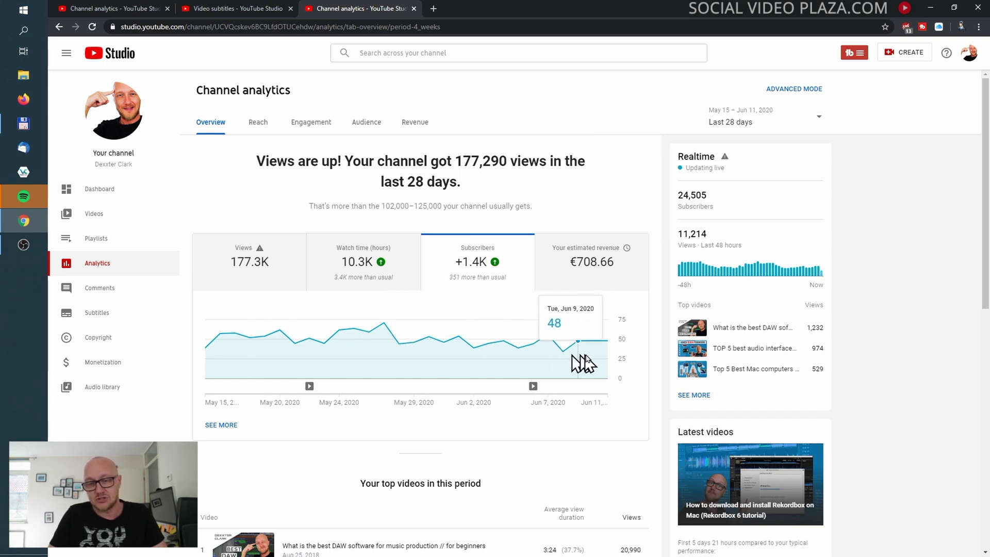
{"action": "left_click", "coordinate": [579, 265]}
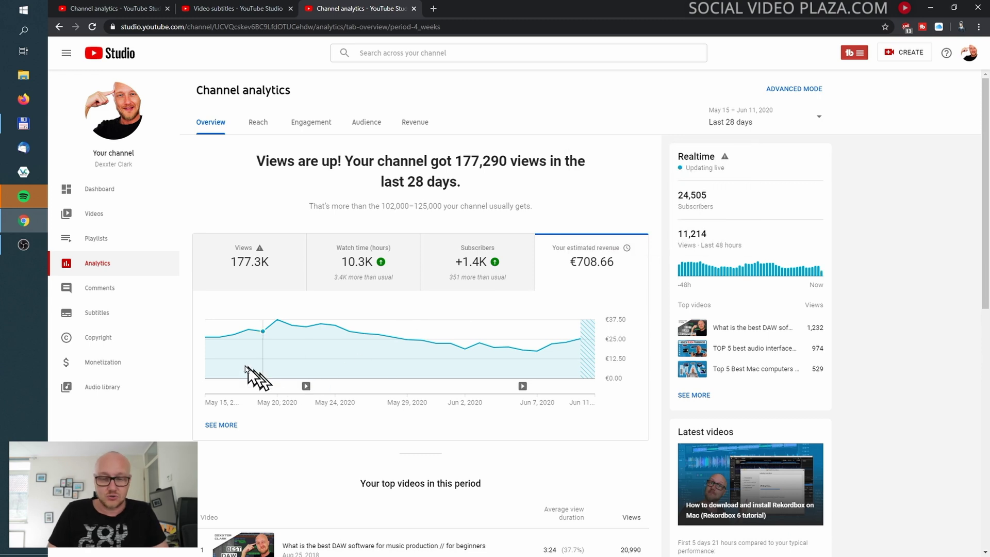
{"action": "mouse_move", "coordinate": [306, 391]}
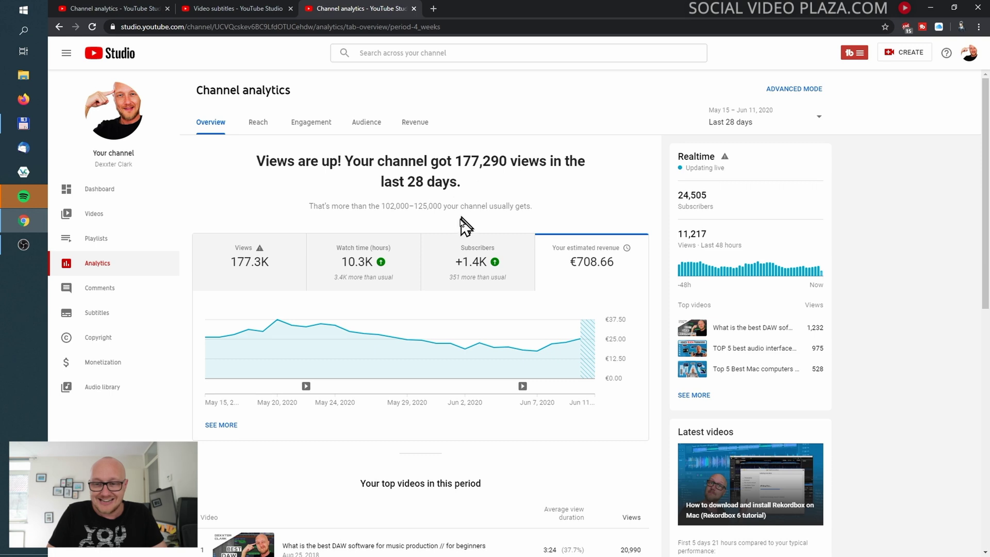
Change the range to Last 90 days, then Last 365 days (1,649,044 views, €6,282.02 revenue).
{"action": "left_click", "coordinate": [819, 124]}
{"action": "left_click", "coordinate": [808, 147]}
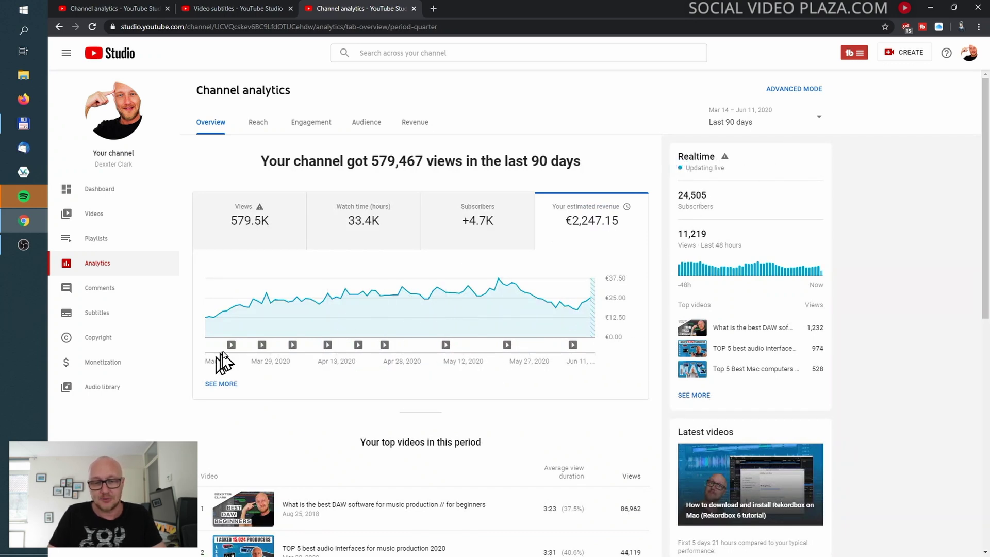
{"action": "mouse_move", "coordinate": [230, 351]}
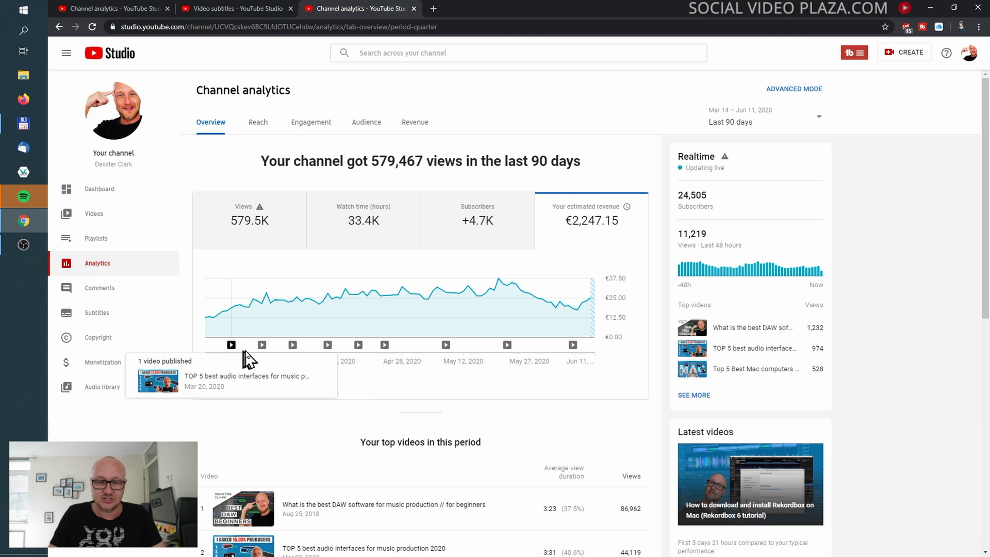
{"action": "mouse_move", "coordinate": [304, 354]}
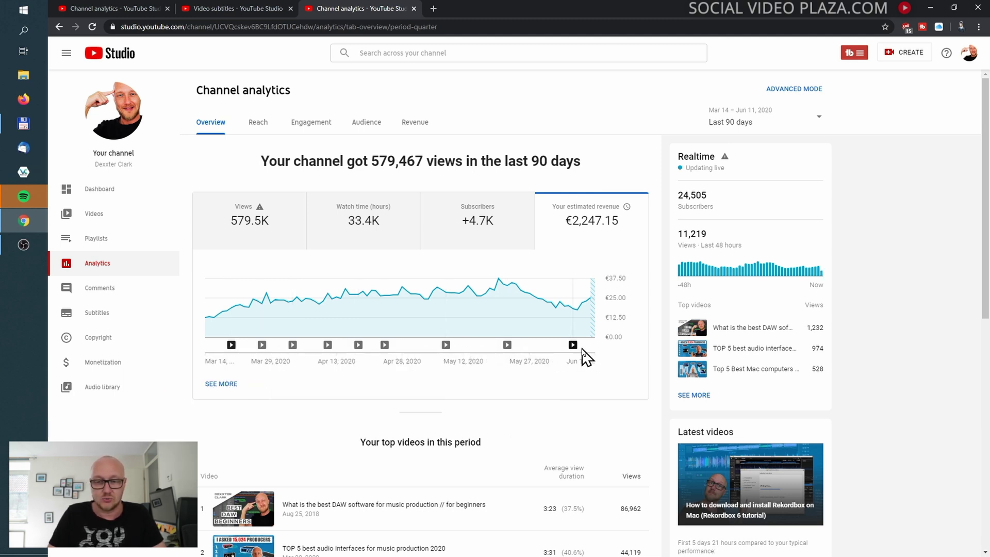
{"action": "left_click", "coordinate": [824, 119]}
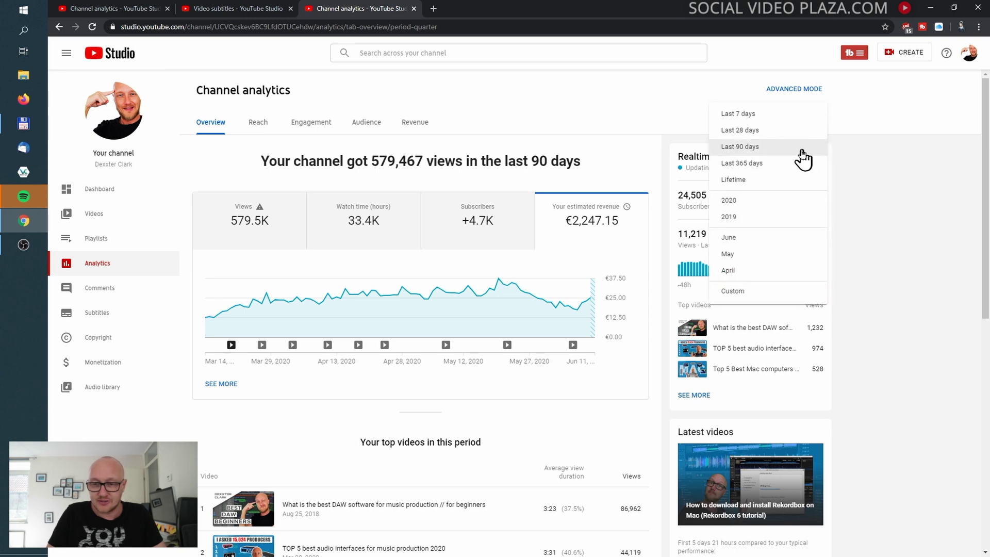
{"action": "left_click", "coordinate": [783, 165]}
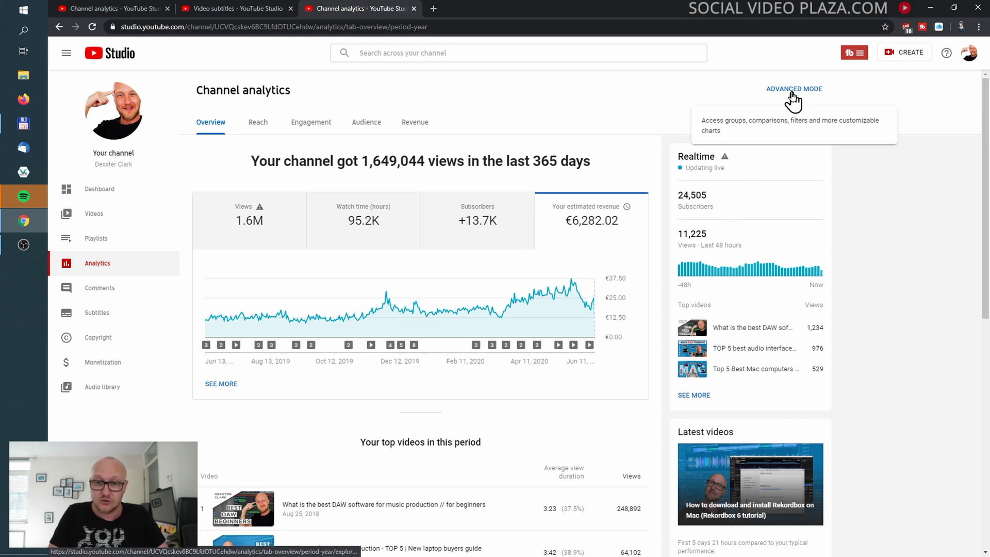
{"action": "left_click", "coordinate": [413, 345]}
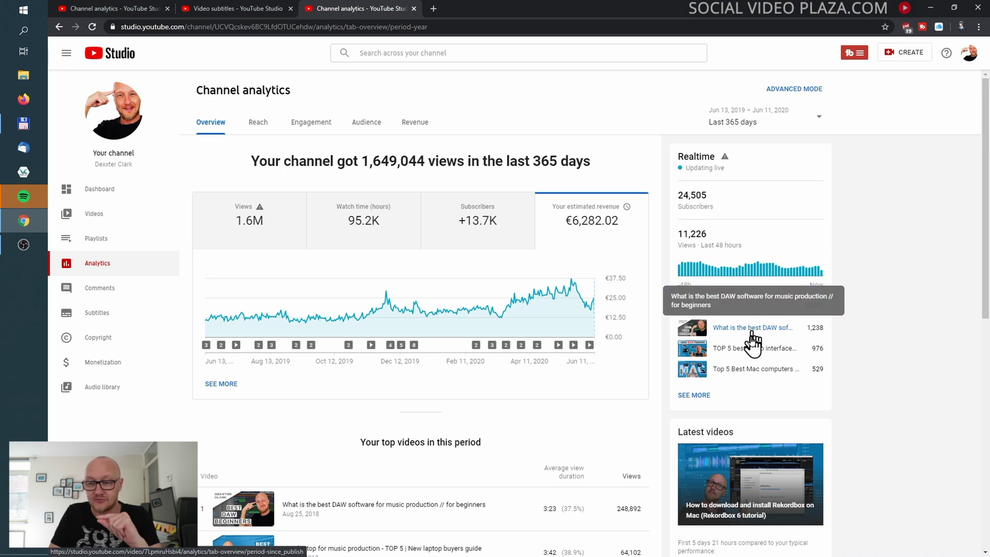
Open the realtime per-video breakdown (11,234 views in 48 hours, 236 last hour) and browse its table.
{"action": "left_click", "coordinate": [697, 396]}
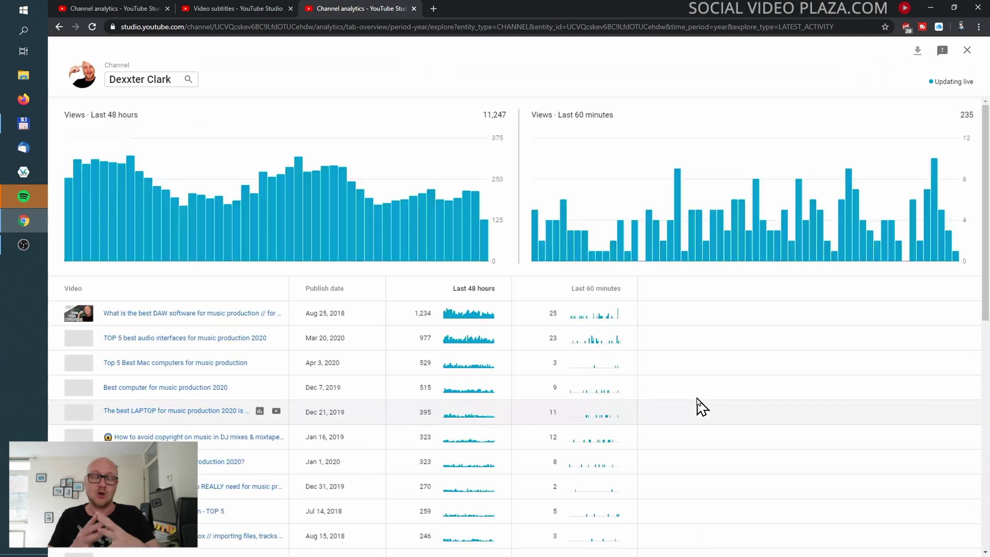
{"action": "mouse_move", "coordinate": [164, 316]}
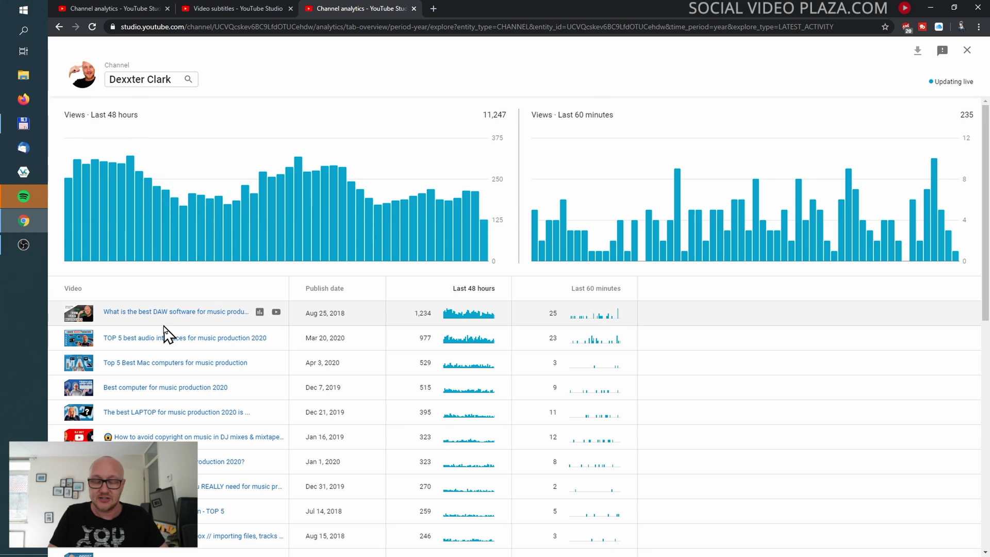
{"action": "mouse_move", "coordinate": [163, 338]}
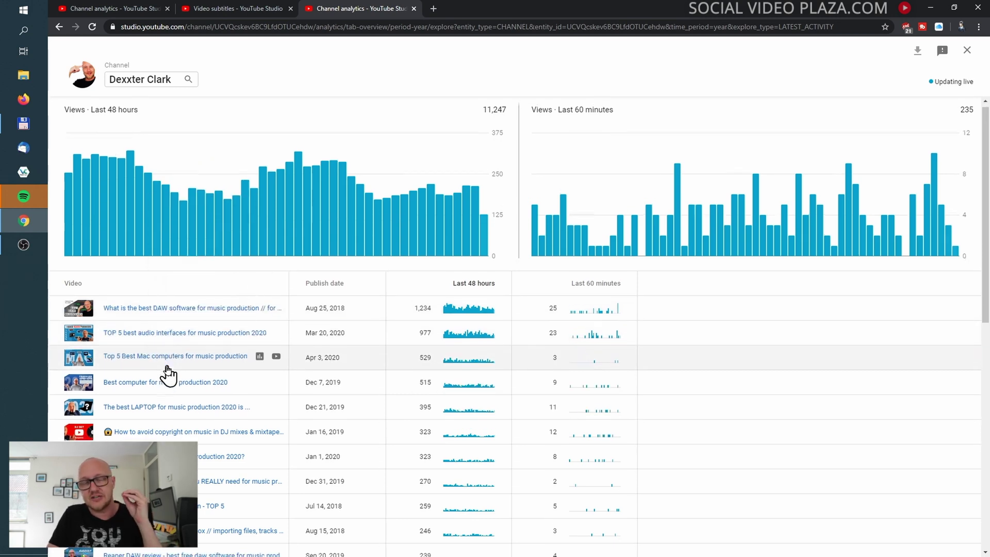
{"action": "mouse_move", "coordinate": [167, 369]}
{"action": "scroll", "coordinate": [168, 368], "scroll_direction": "down", "scroll_amount": 1}
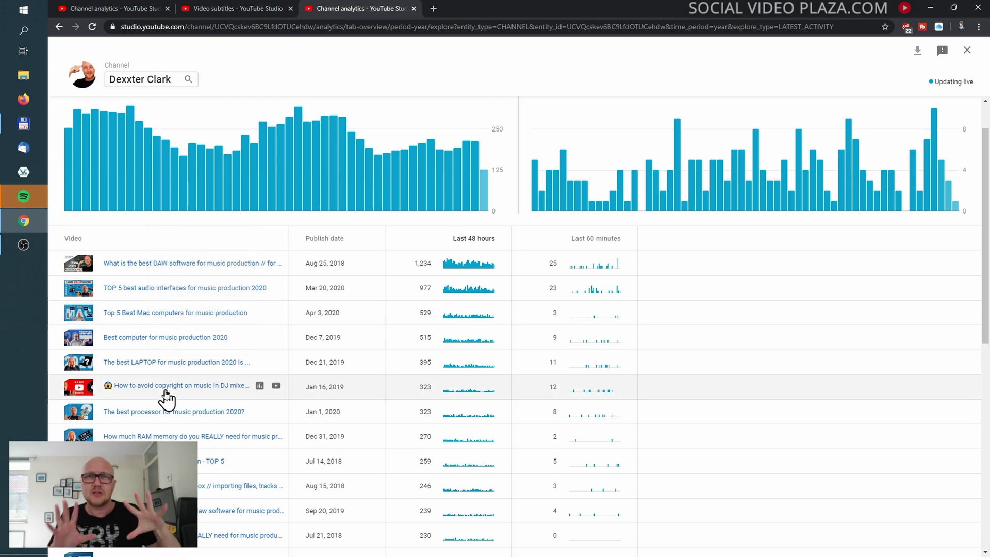
{"action": "scroll", "coordinate": [166, 397], "scroll_direction": "down", "scroll_amount": 5}
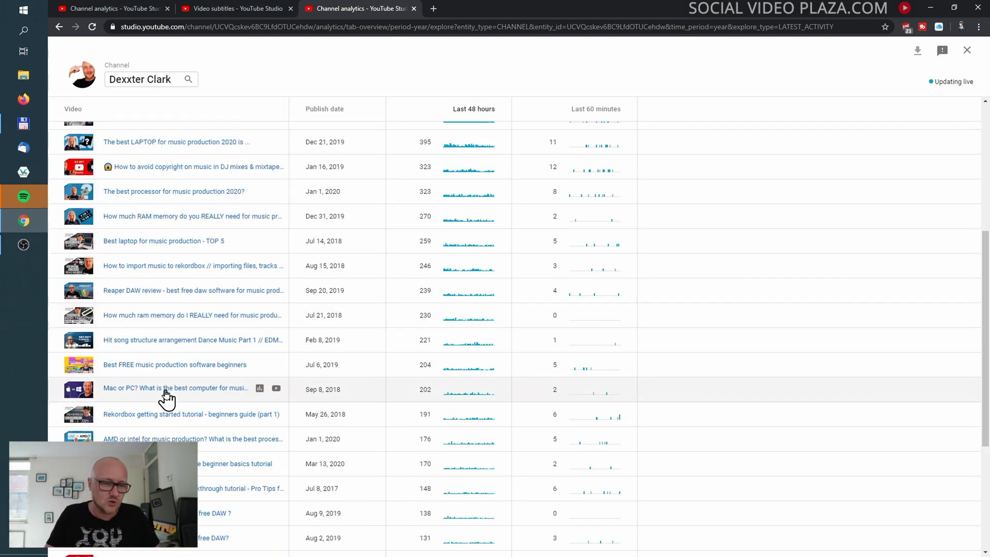
{"action": "scroll", "coordinate": [166, 397], "scroll_direction": "down", "scroll_amount": 2}
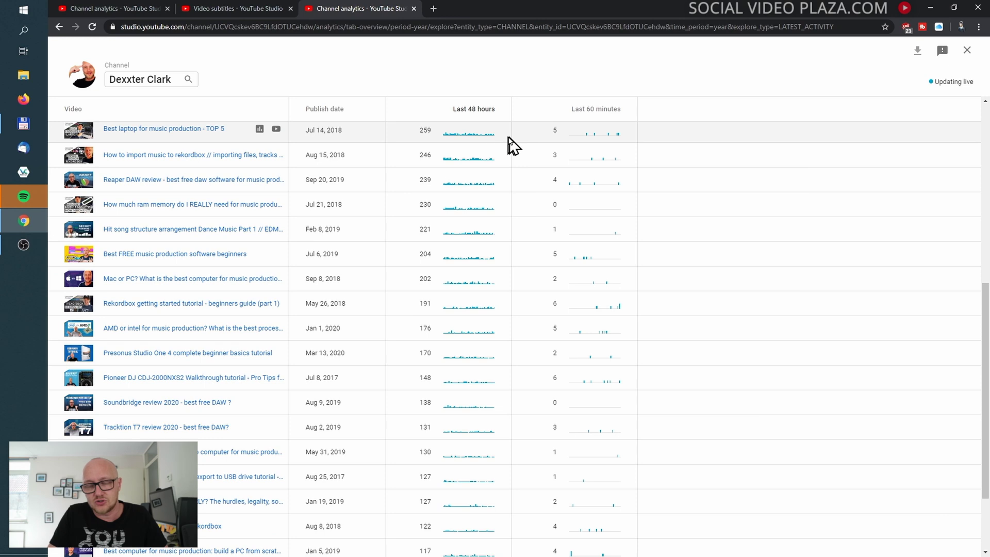
{"action": "scroll", "coordinate": [487, 223], "scroll_direction": "up", "scroll_amount": 7}
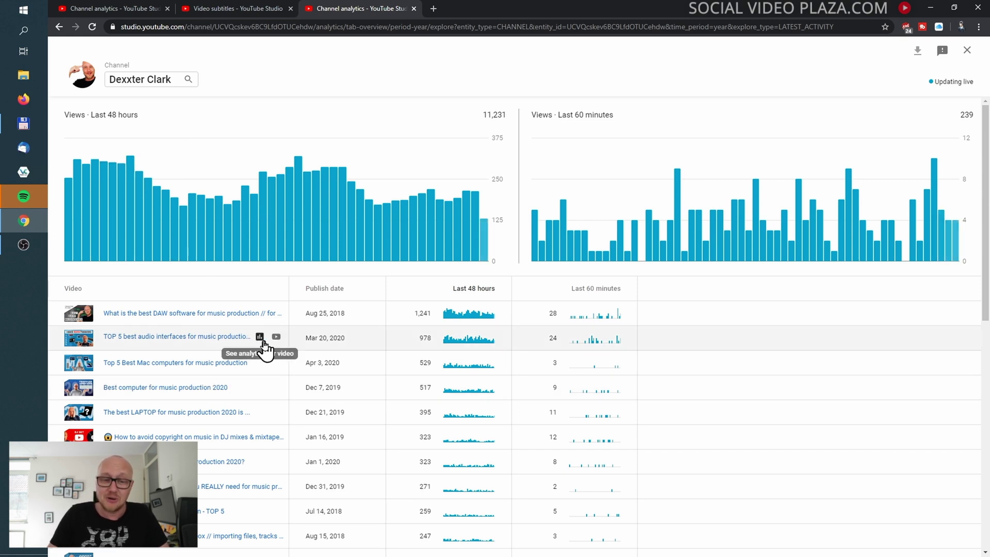
{"action": "scroll", "coordinate": [264, 350], "scroll_direction": "down", "scroll_amount": 3}
{"action": "scroll", "coordinate": [264, 349], "scroll_direction": "up", "scroll_amount": 3}
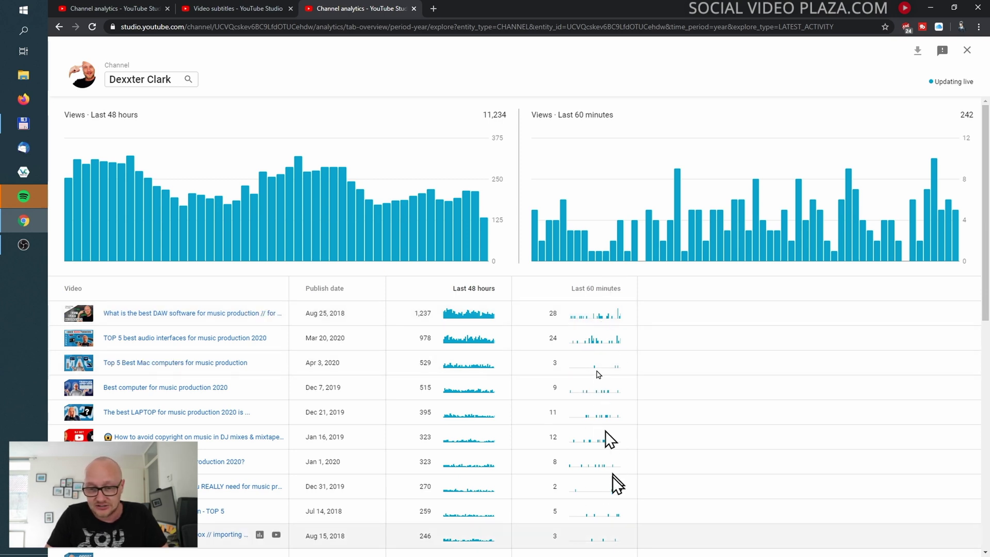
Close the realtime breakdown and look over the analytics overview.
{"action": "left_click", "coordinate": [967, 52]}
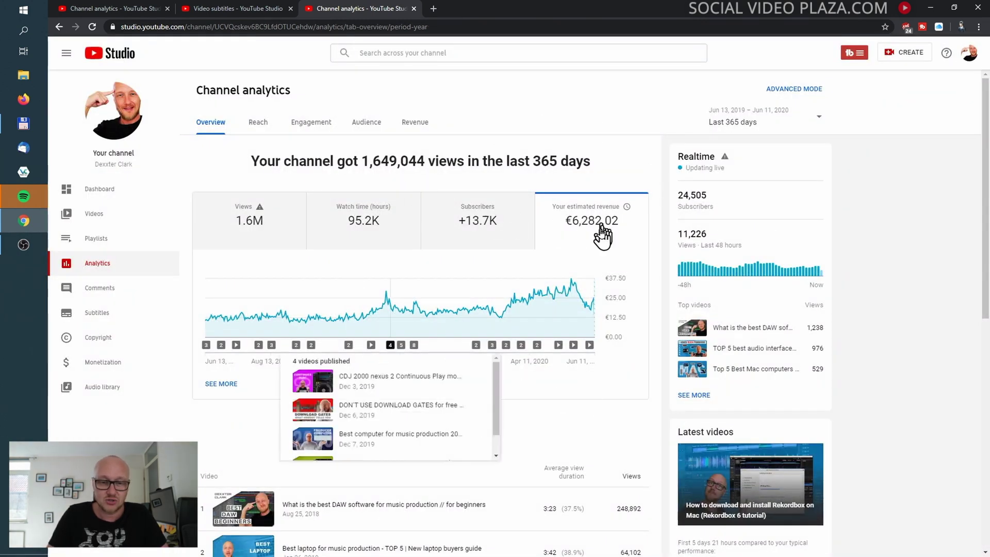
{"action": "scroll", "coordinate": [652, 443], "scroll_direction": "down", "scroll_amount": 3}
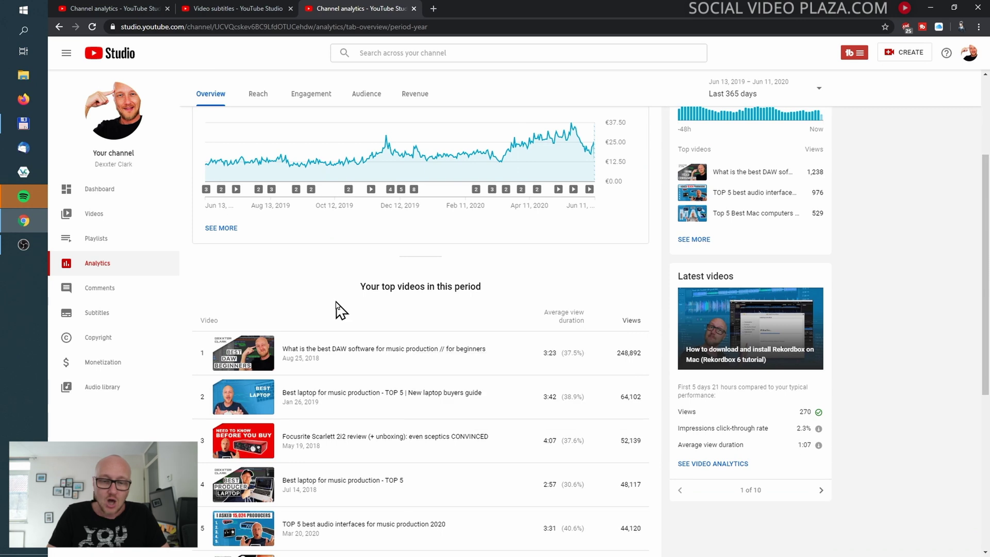
{"action": "scroll", "coordinate": [371, 443], "scroll_direction": "down", "scroll_amount": 3}
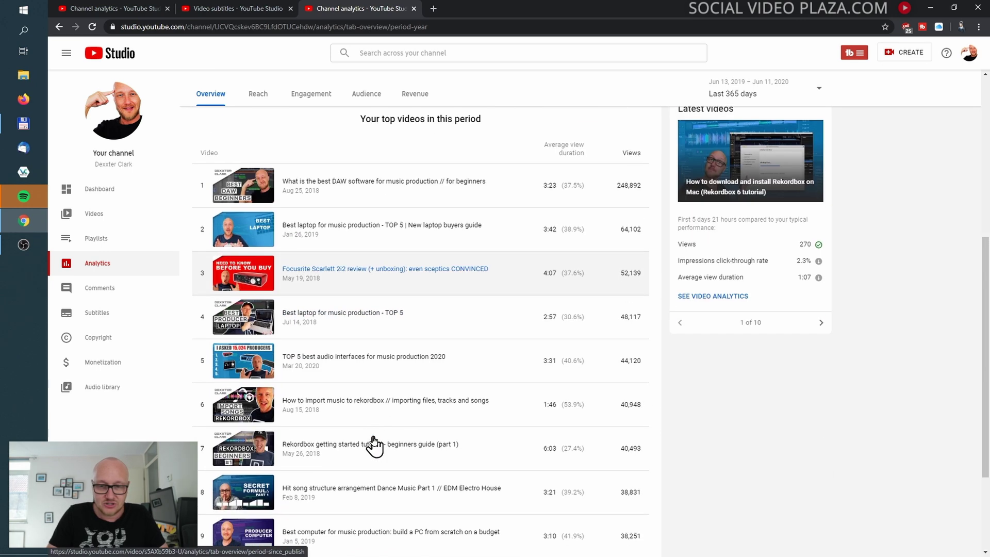
{"action": "scroll", "coordinate": [412, 170], "scroll_direction": "up", "scroll_amount": 3}
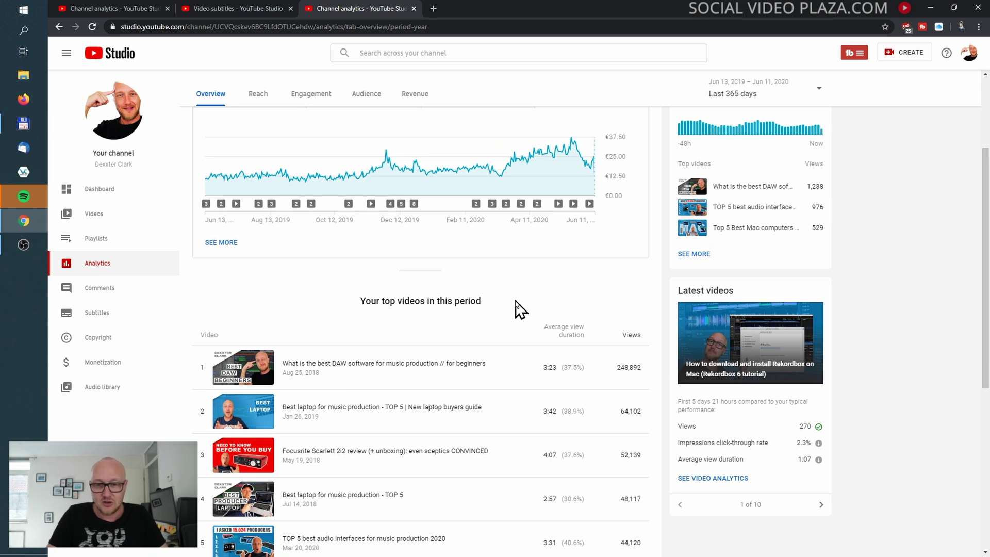
{"action": "scroll", "coordinate": [508, 317], "scroll_direction": "up", "scroll_amount": 2}
Set the date range back to Last 28 days.
{"action": "left_click", "coordinate": [767, 100]}
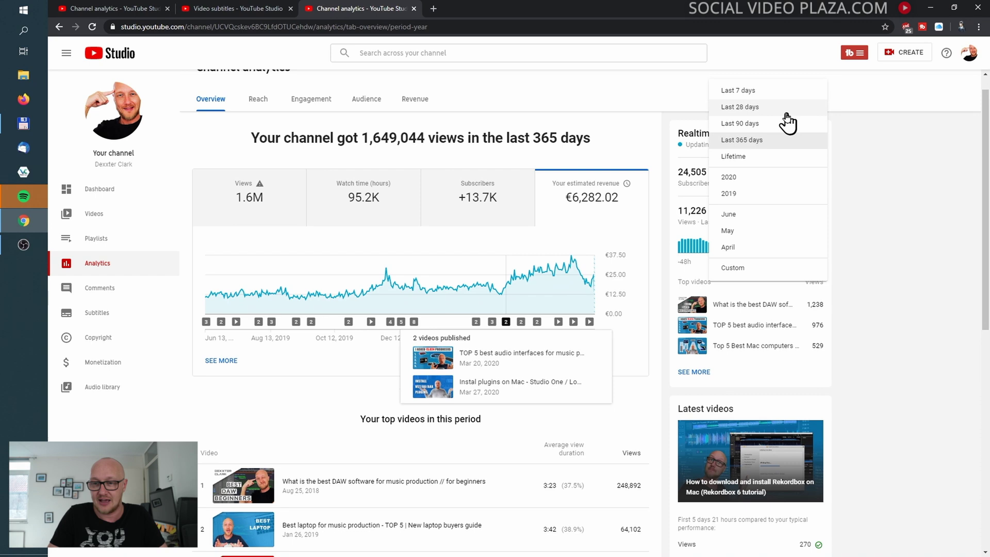
{"action": "left_click", "coordinate": [787, 108]}
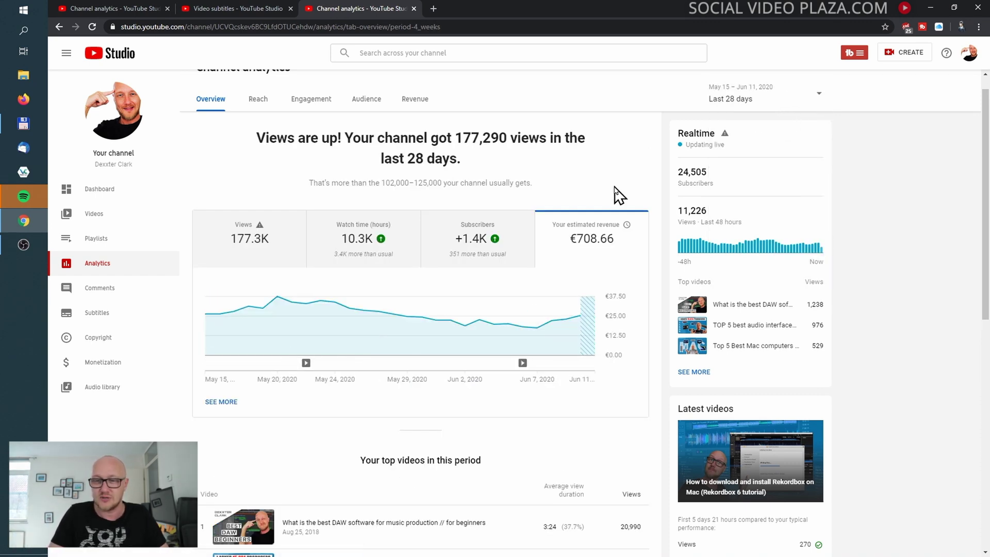
{"action": "scroll", "coordinate": [492, 411], "scroll_direction": "down", "scroll_amount": 3}
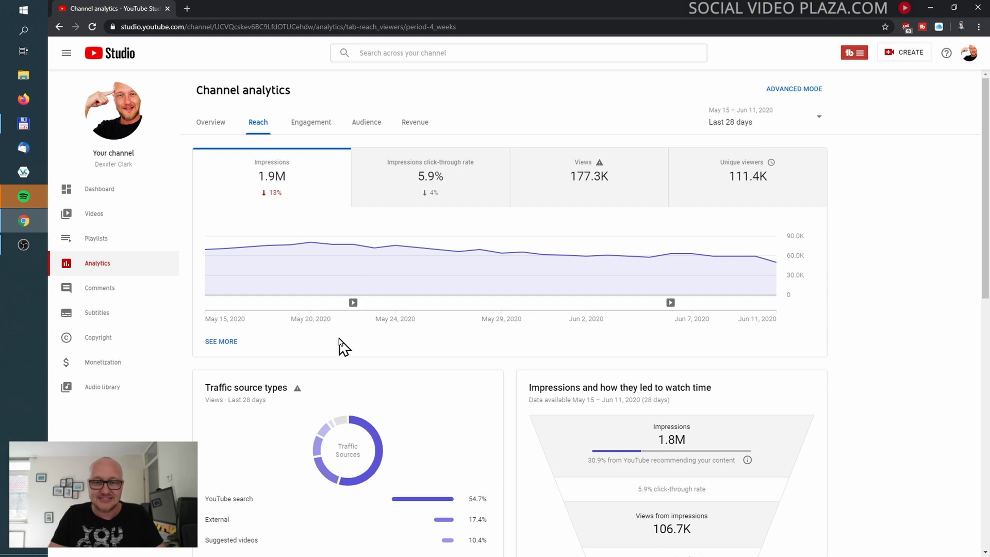
Switch the Reach chart via click-through rate and views to unique viewers (111.4K).
{"action": "scroll", "coordinate": [339, 344], "scroll_direction": "down", "scroll_amount": 1}
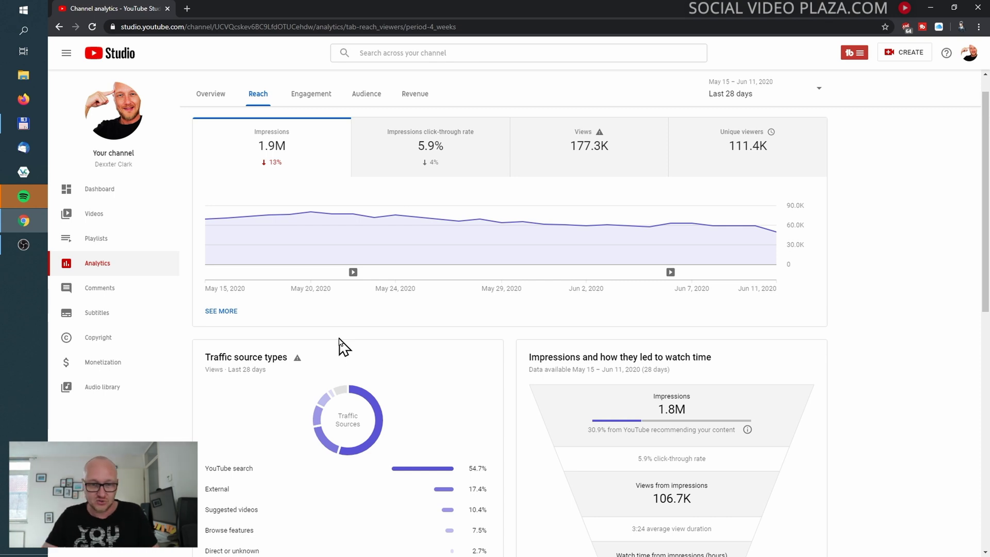
{"action": "scroll", "coordinate": [342, 347], "scroll_direction": "down", "scroll_amount": 3}
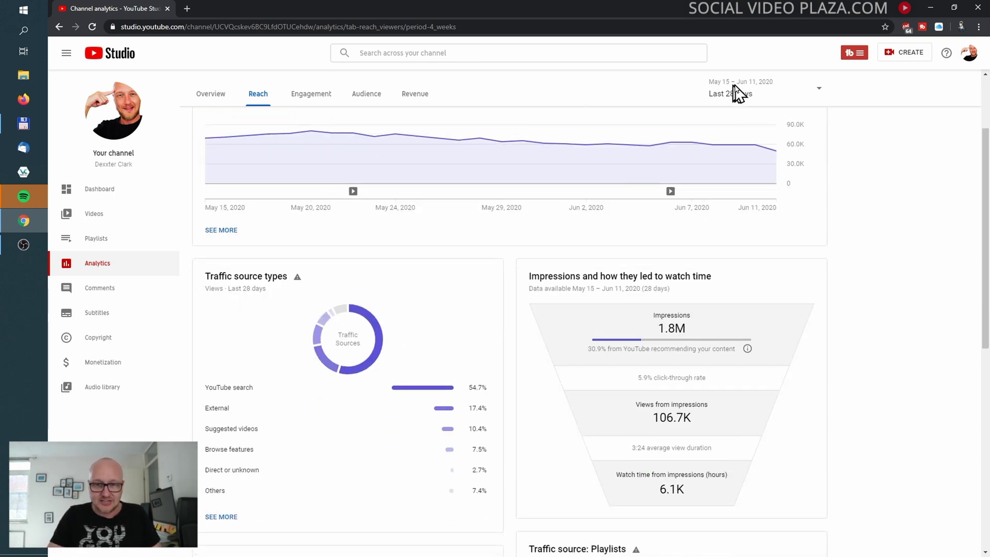
{"action": "scroll", "coordinate": [546, 230], "scroll_direction": "up", "scroll_amount": 3}
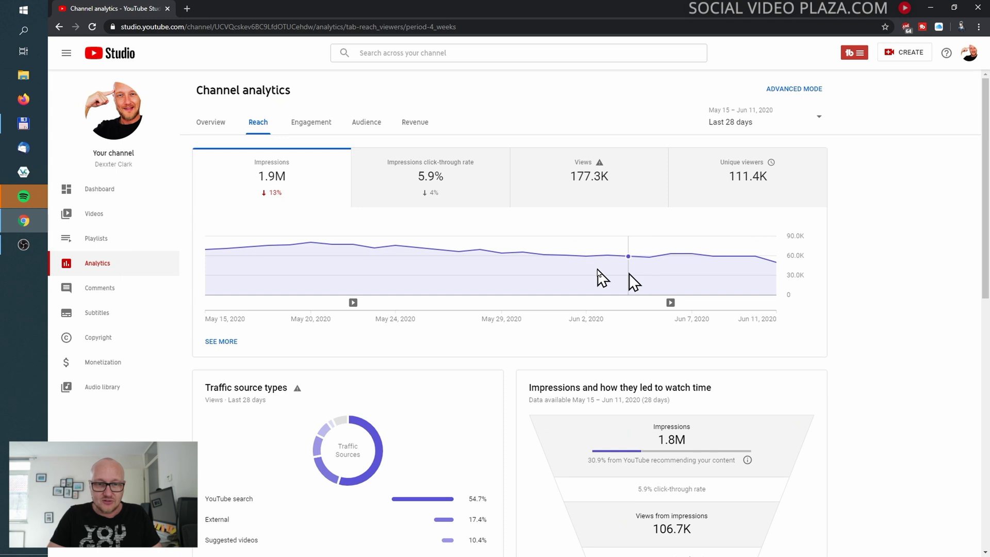
{"action": "mouse_move", "coordinate": [273, 177]}
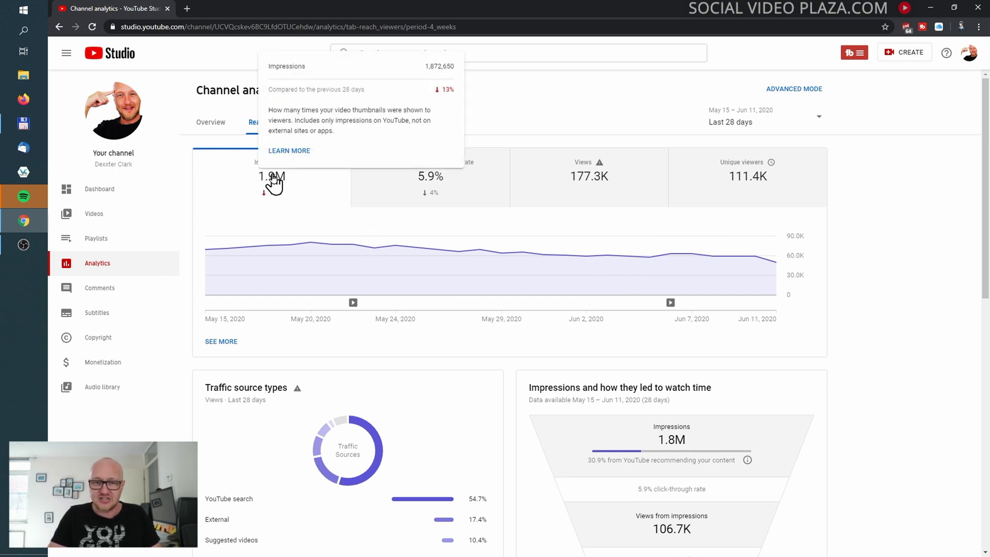
{"action": "left_click", "coordinate": [408, 184]}
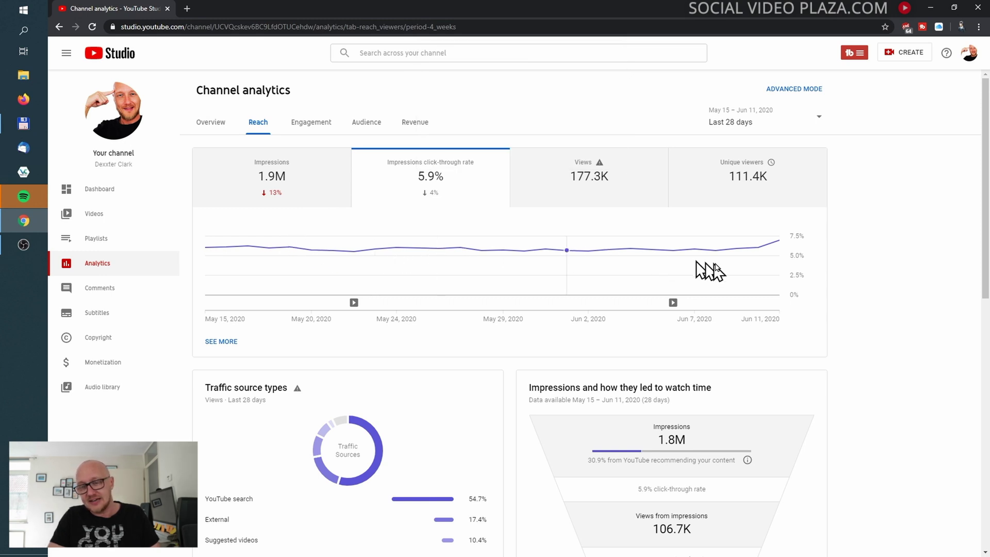
{"action": "left_click", "coordinate": [619, 203]}
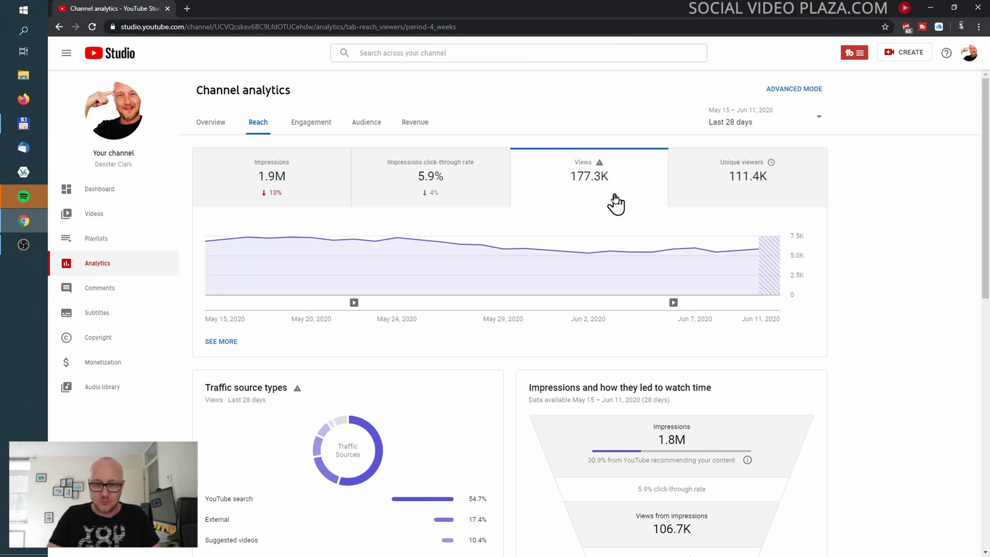
{"action": "left_click", "coordinate": [751, 170]}
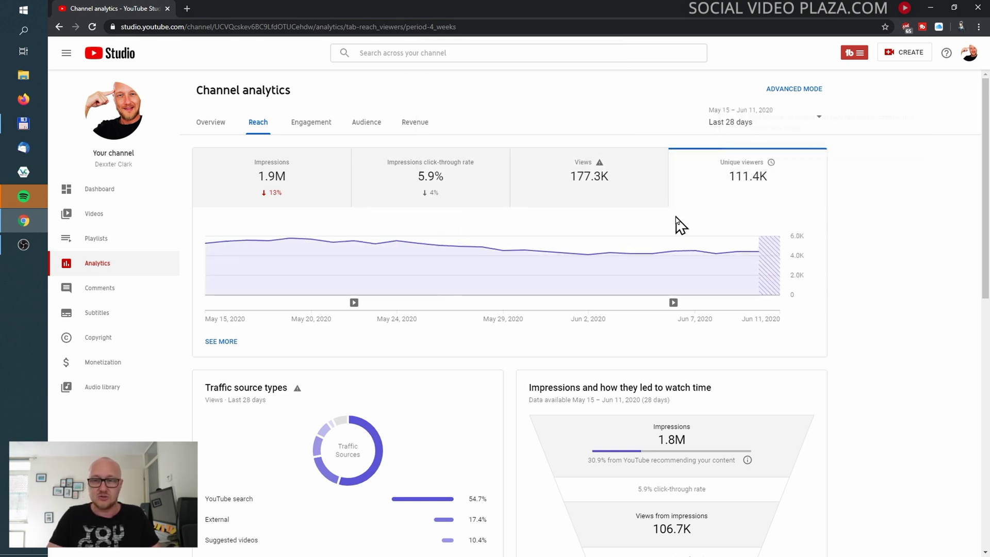
{"action": "scroll", "coordinate": [559, 309], "scroll_direction": "down", "scroll_amount": 4}
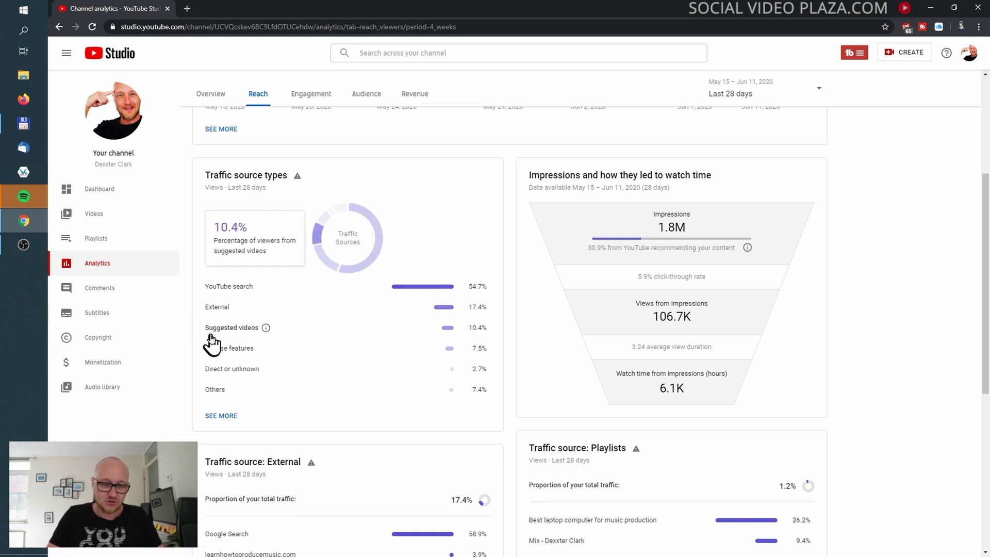
{"action": "scroll", "coordinate": [515, 381], "scroll_direction": "up", "scroll_amount": 2}
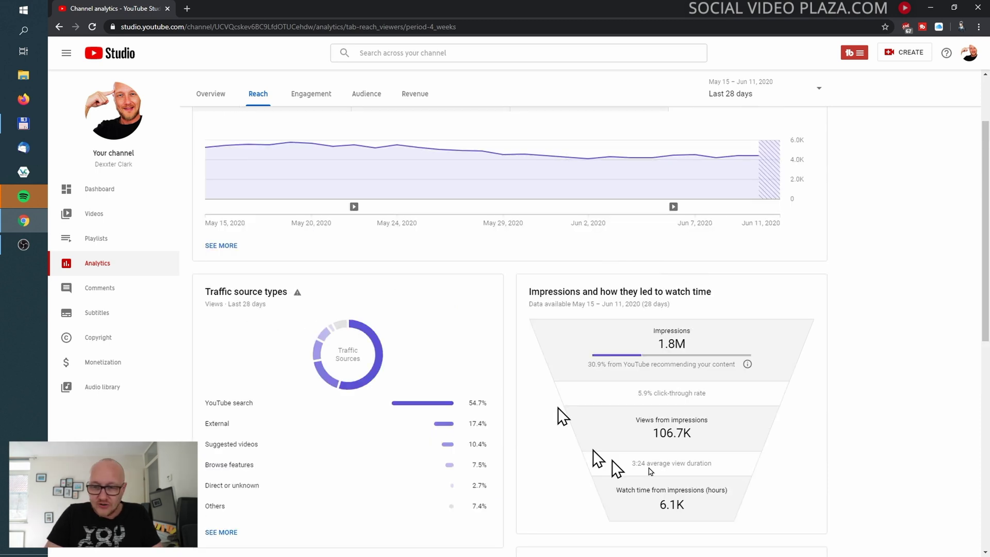
{"action": "scroll", "coordinate": [613, 469], "scroll_direction": "down", "scroll_amount": 1}
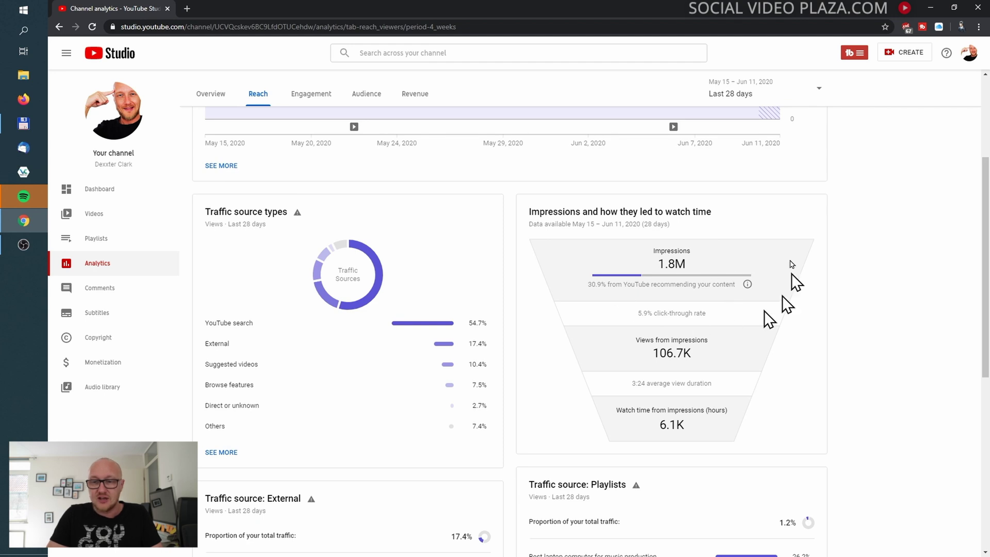
{"action": "mouse_move", "coordinate": [677, 278]}
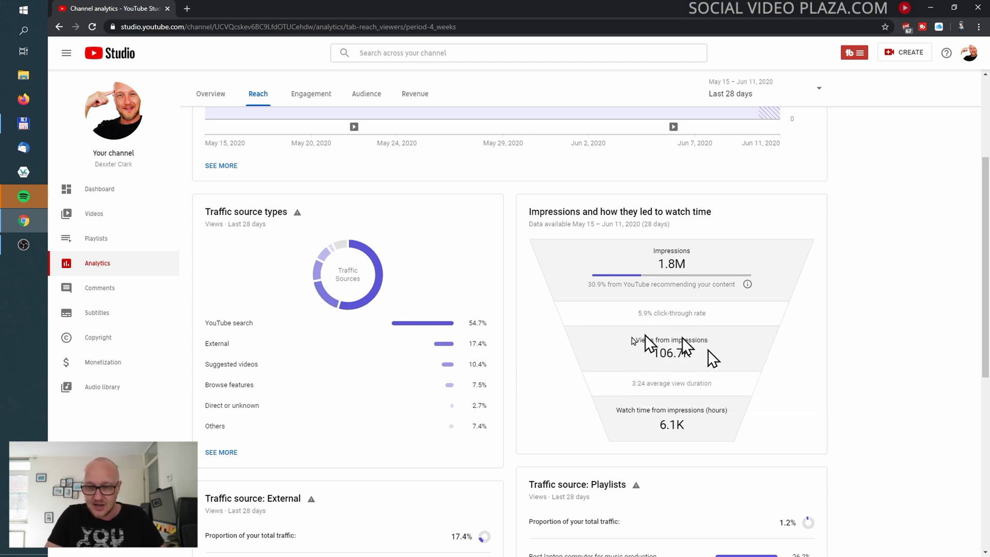
{"action": "mouse_move", "coordinate": [658, 361]}
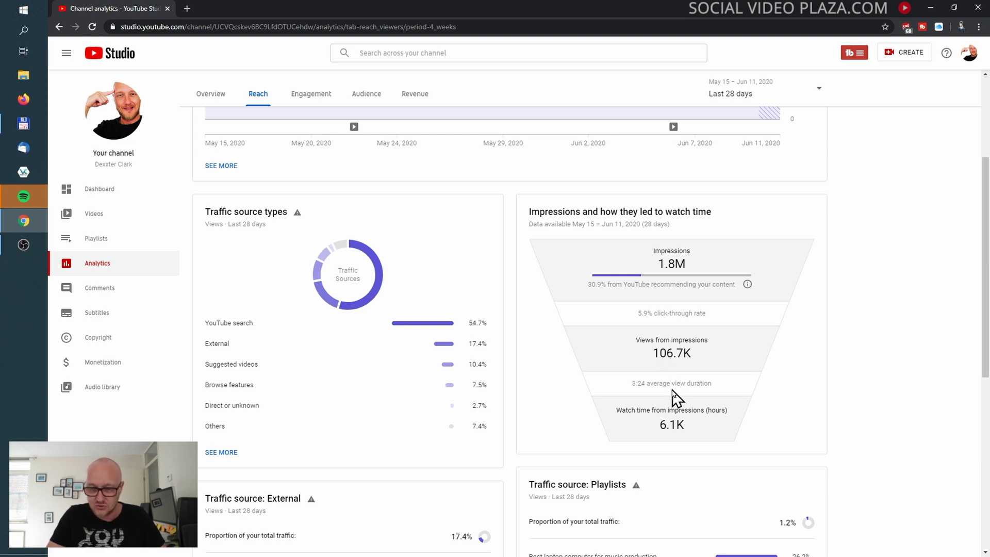
{"action": "scroll", "coordinate": [676, 399], "scroll_direction": "down", "scroll_amount": 1}
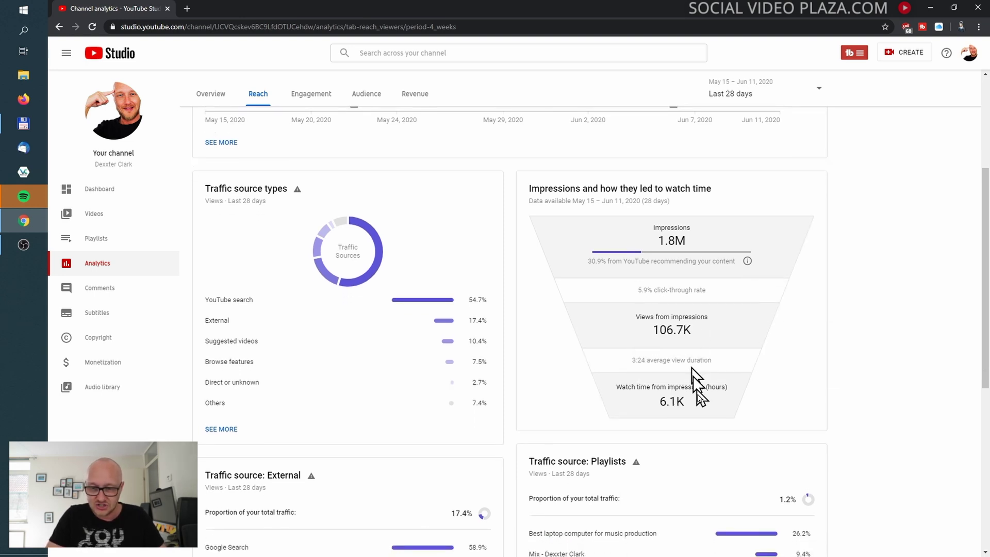
{"action": "mouse_move", "coordinate": [658, 405]}
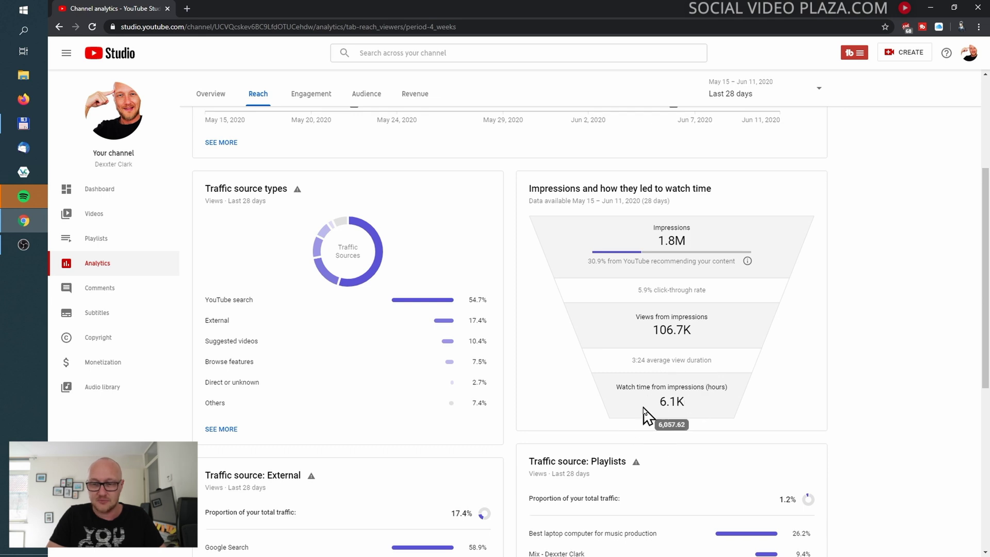
{"action": "scroll", "coordinate": [646, 412], "scroll_direction": "down", "scroll_amount": 4}
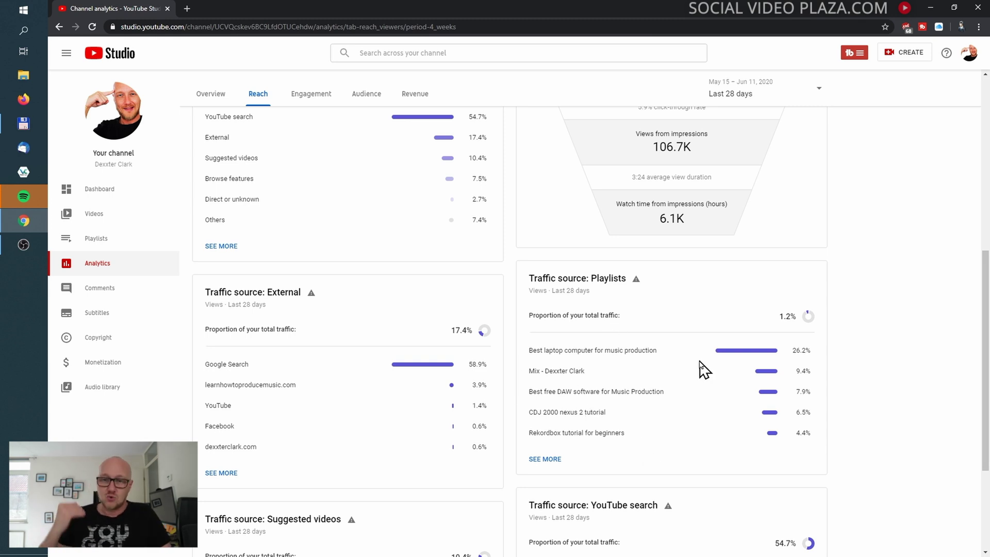
{"action": "scroll", "coordinate": [701, 369], "scroll_direction": "down", "scroll_amount": 3}
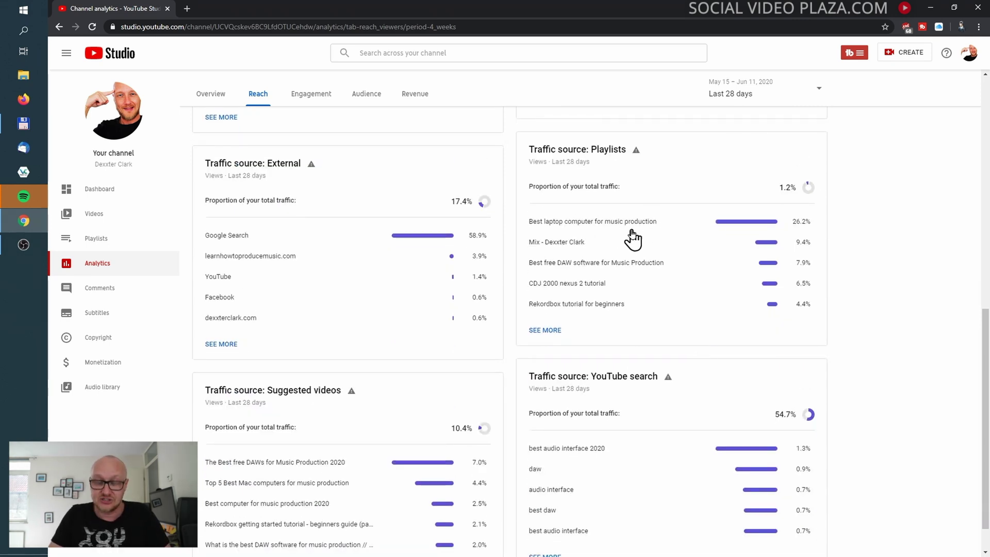
{"action": "scroll", "coordinate": [632, 238], "scroll_direction": "down", "scroll_amount": 1}
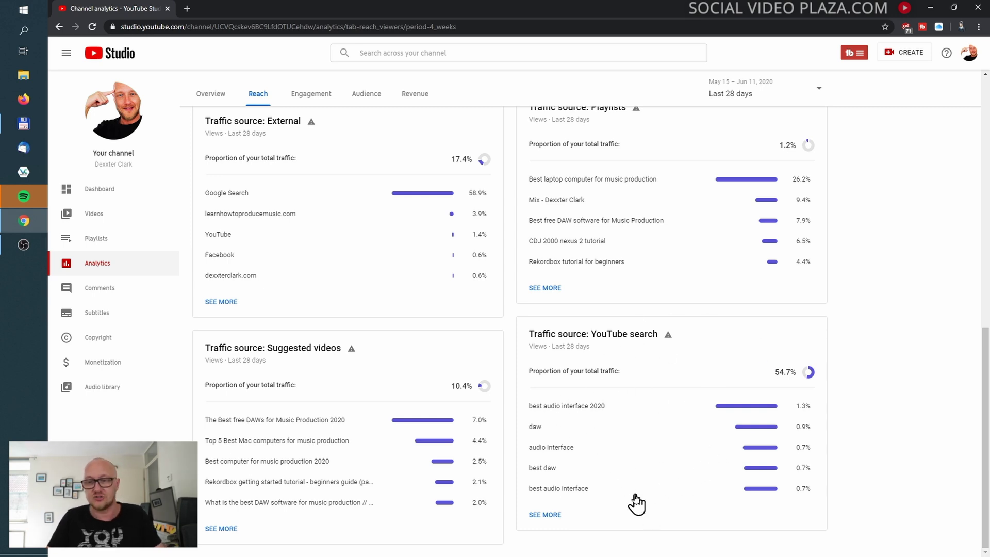
Open the Engagement tab (10.3K watch hours, 3:29 average duration) and browse top videos and playlists.
{"action": "left_click", "coordinate": [310, 94]}
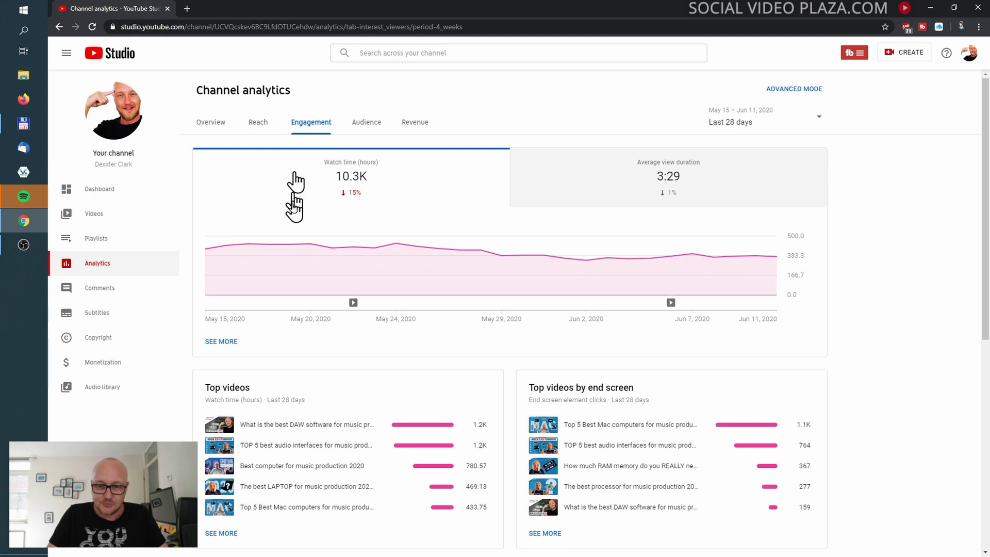
{"action": "mouse_move", "coordinate": [359, 345]}
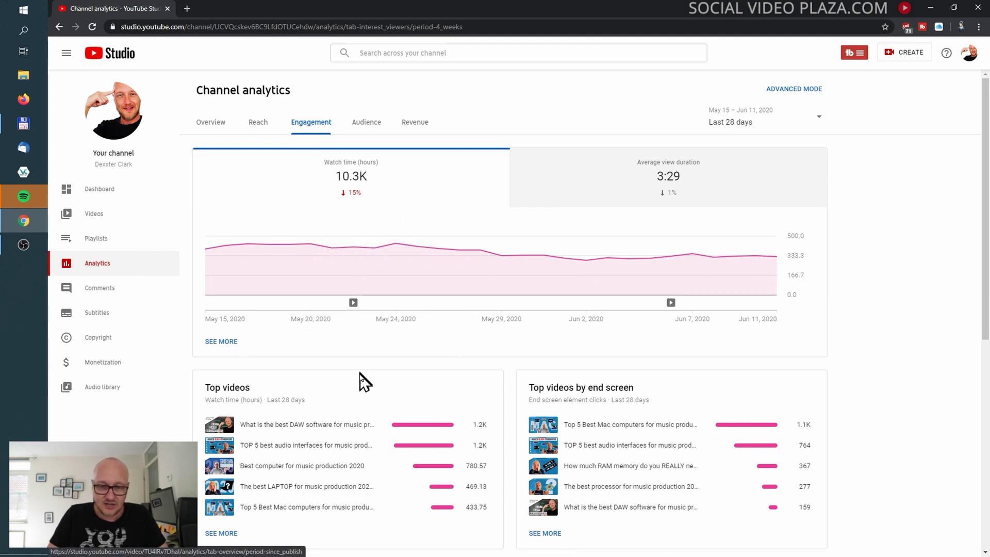
{"action": "scroll", "coordinate": [364, 398], "scroll_direction": "down", "scroll_amount": 3}
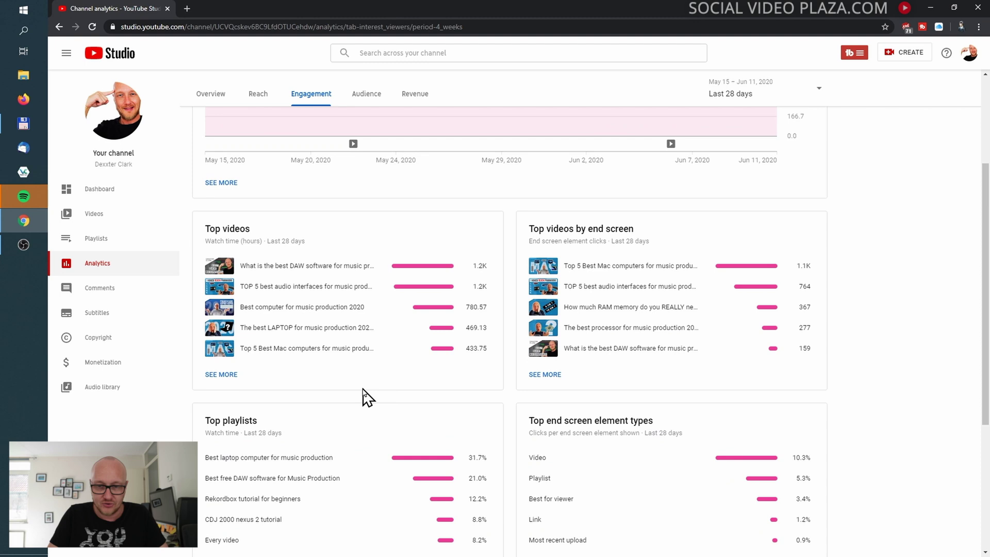
{"action": "scroll", "coordinate": [364, 398], "scroll_direction": "down", "scroll_amount": 1}
{"action": "scroll", "coordinate": [393, 307], "scroll_direction": "up", "scroll_amount": 1}
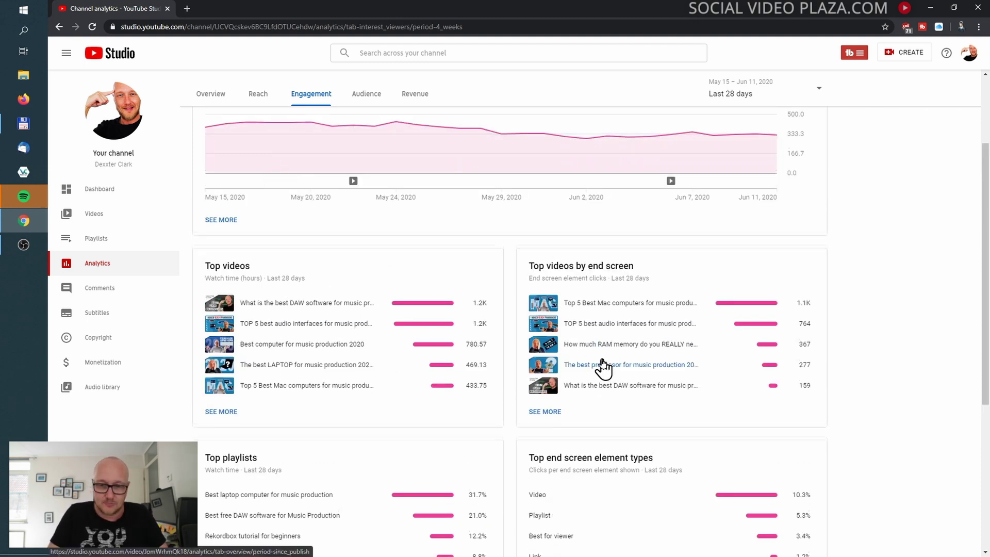
{"action": "scroll", "coordinate": [601, 366], "scroll_direction": "down", "scroll_amount": 3}
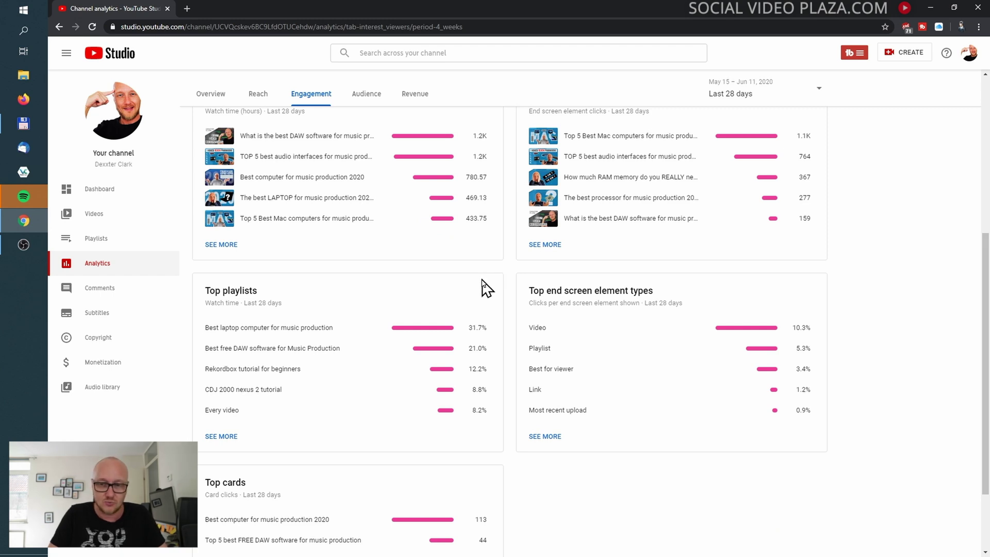
{"action": "scroll", "coordinate": [487, 288], "scroll_direction": "up", "scroll_amount": 2}
{"action": "scroll", "coordinate": [423, 352], "scroll_direction": "down", "scroll_amount": 3}
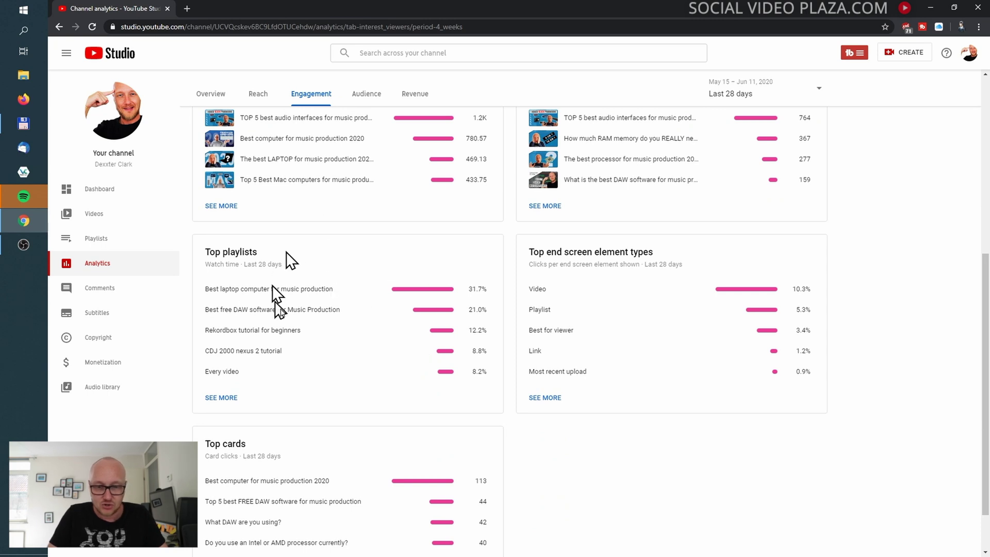
{"action": "scroll", "coordinate": [567, 433], "scroll_direction": "down", "scroll_amount": 1}
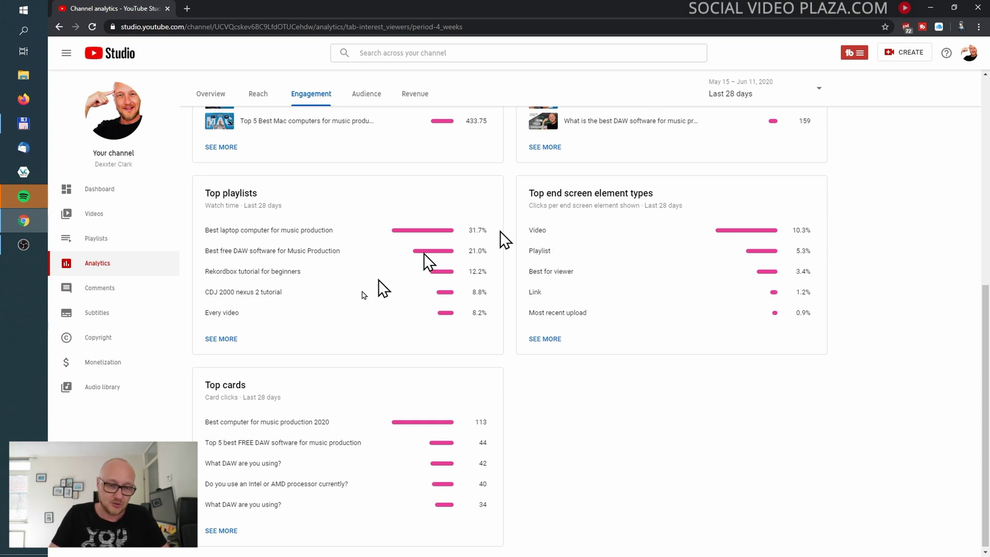
{"action": "scroll", "coordinate": [393, 400], "scroll_direction": "down", "scroll_amount": 1}
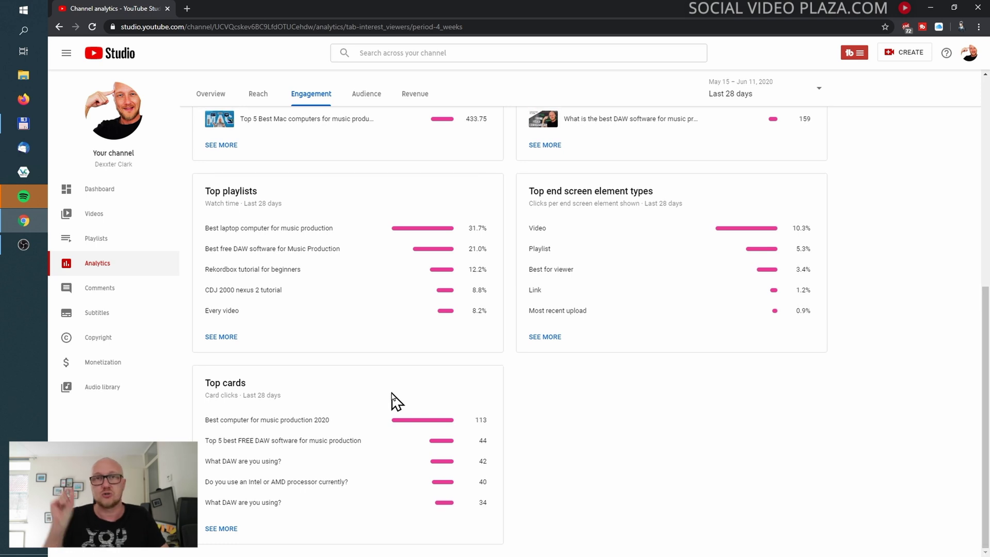
{"action": "scroll", "coordinate": [462, 343], "scroll_direction": "up", "scroll_amount": 8}
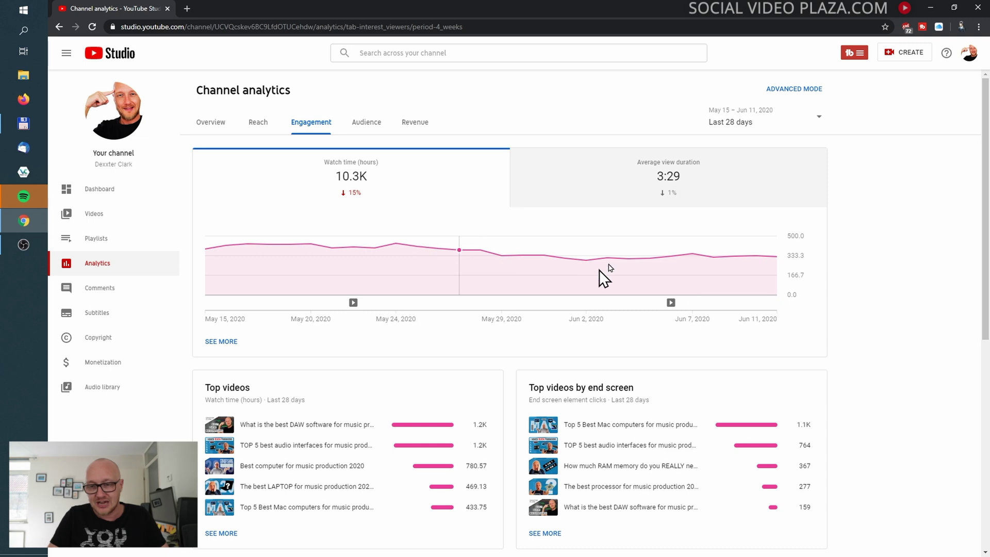
Chart average view duration, set the range to Lifetime, and switch to Audience analytics.
{"action": "left_click", "coordinate": [595, 181]}
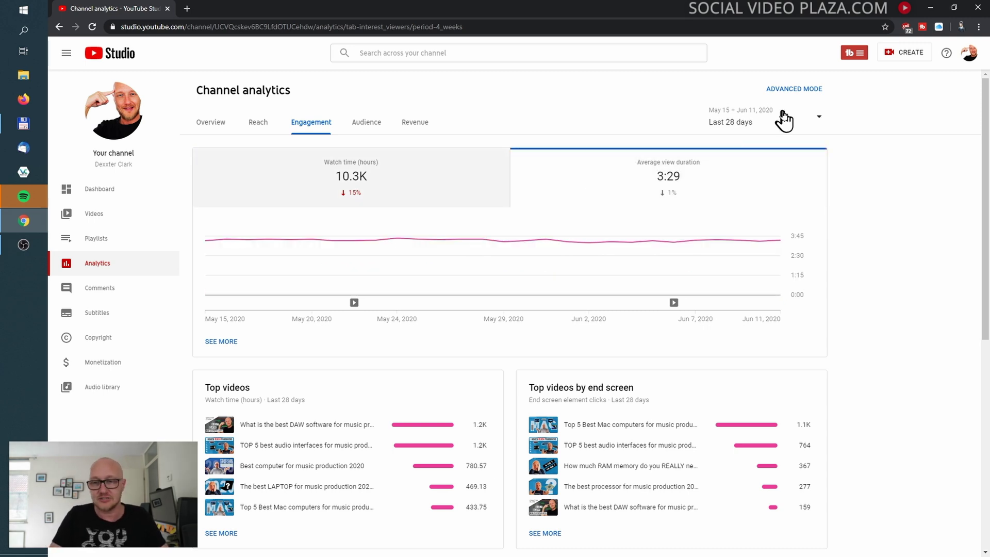
{"action": "left_click", "coordinate": [785, 120]}
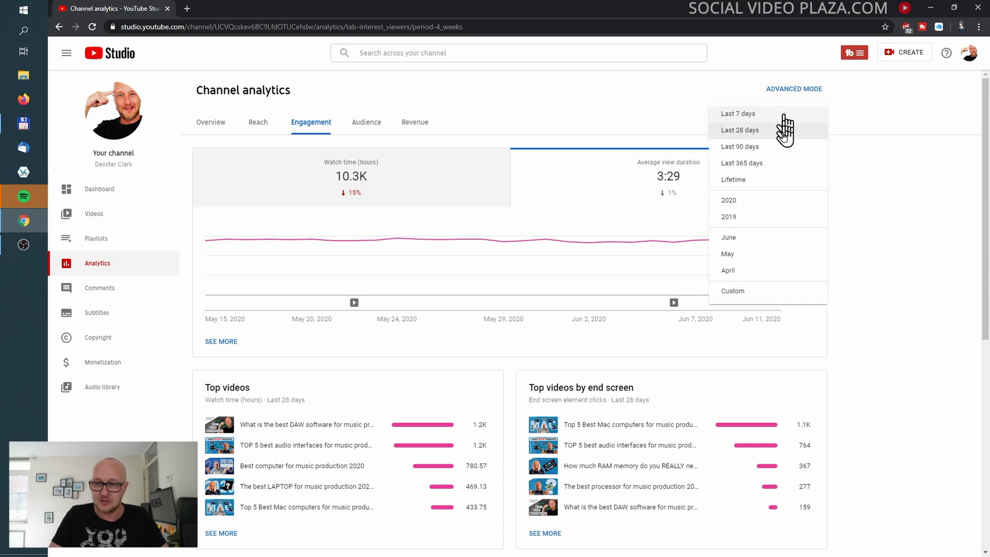
{"action": "left_click", "coordinate": [770, 186]}
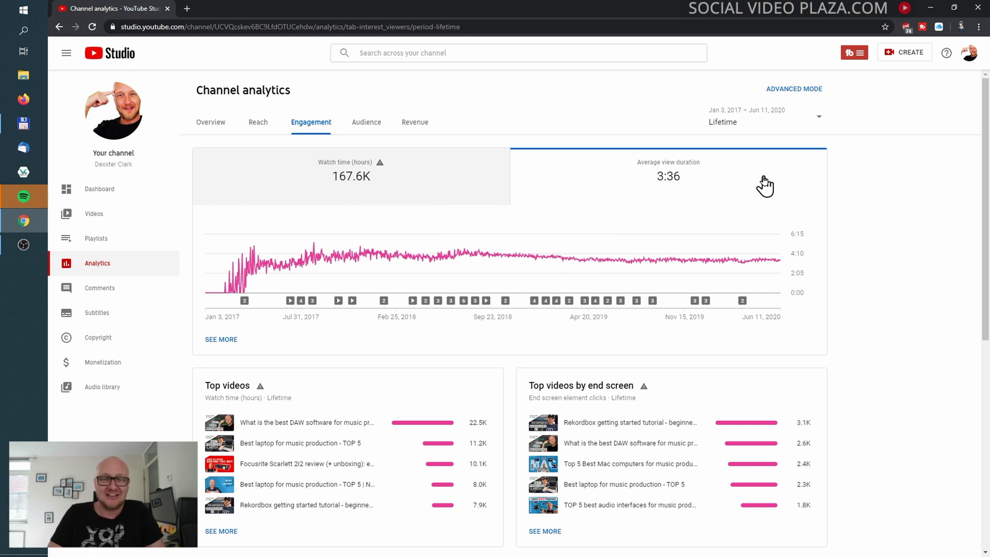
{"action": "left_click", "coordinate": [364, 134]}
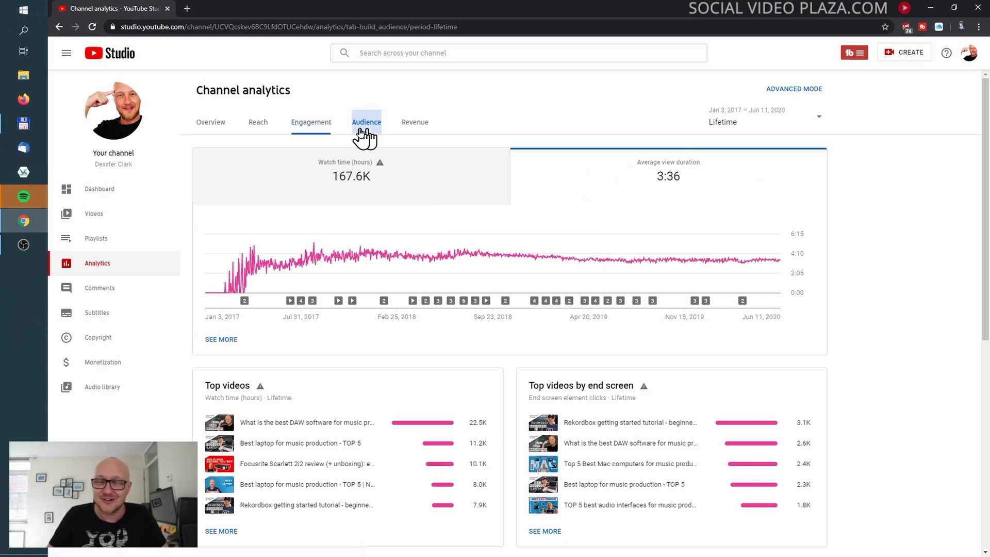
Set Audience to Last 28 days and chart average views per viewer, then subscribers gained.
{"action": "left_click", "coordinate": [757, 138]}
{"action": "left_click", "coordinate": [755, 129]}
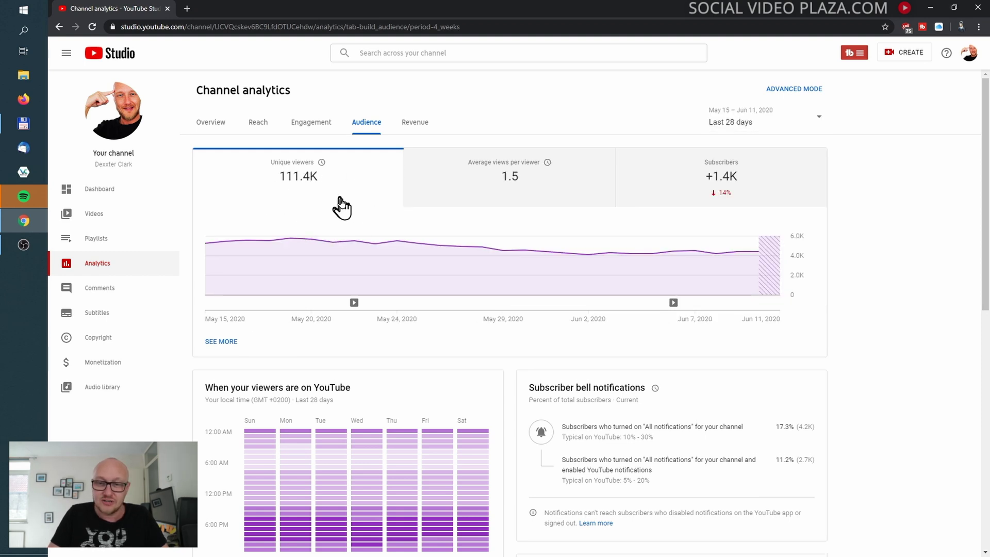
{"action": "left_click", "coordinate": [480, 196]}
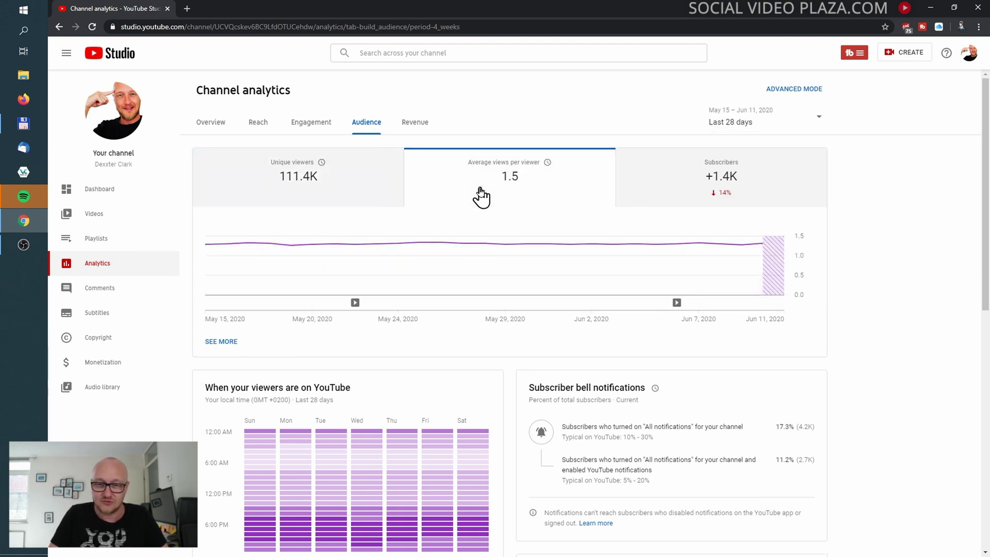
{"action": "left_click", "coordinate": [690, 187]}
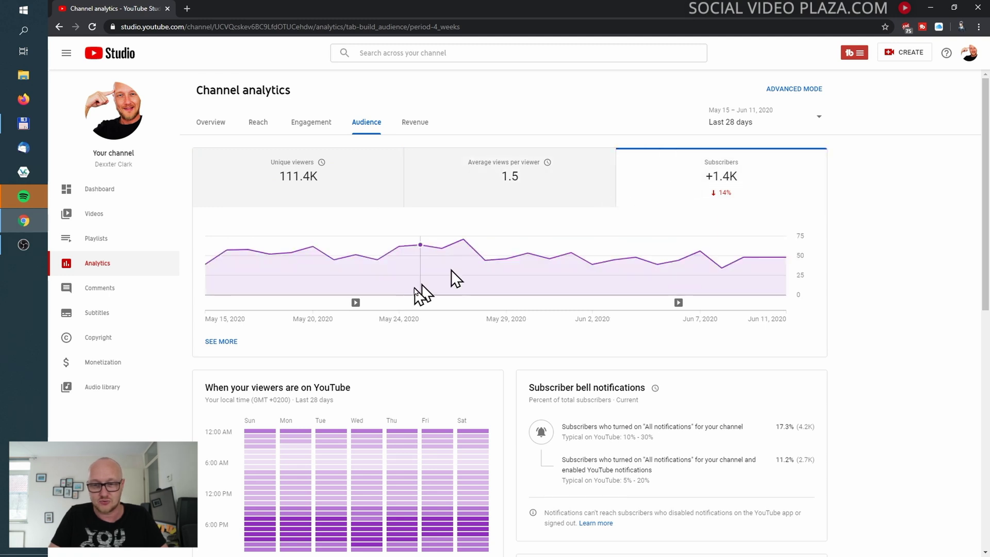
{"action": "scroll", "coordinate": [477, 384], "scroll_direction": "down", "scroll_amount": 2}
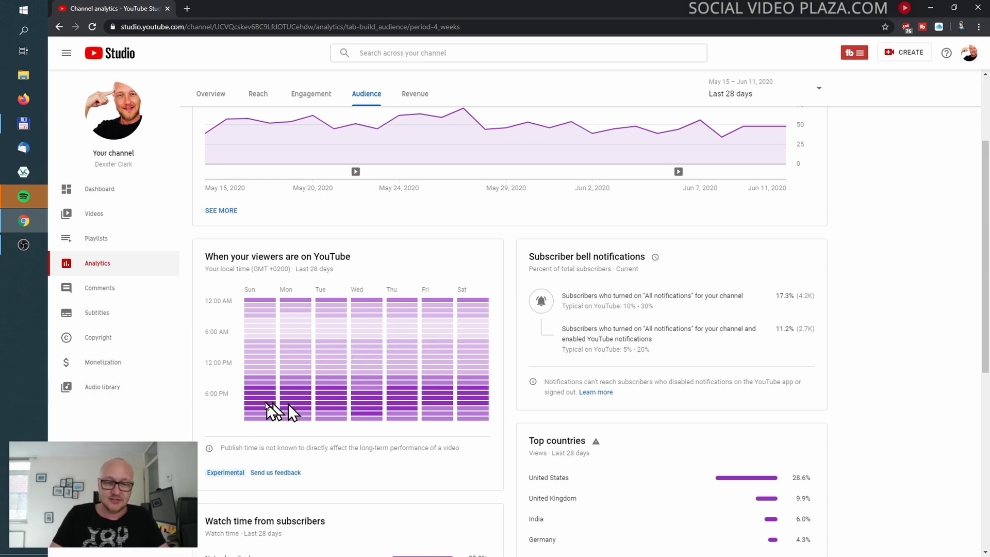
{"action": "scroll", "coordinate": [480, 341], "scroll_direction": "up", "scroll_amount": 1}
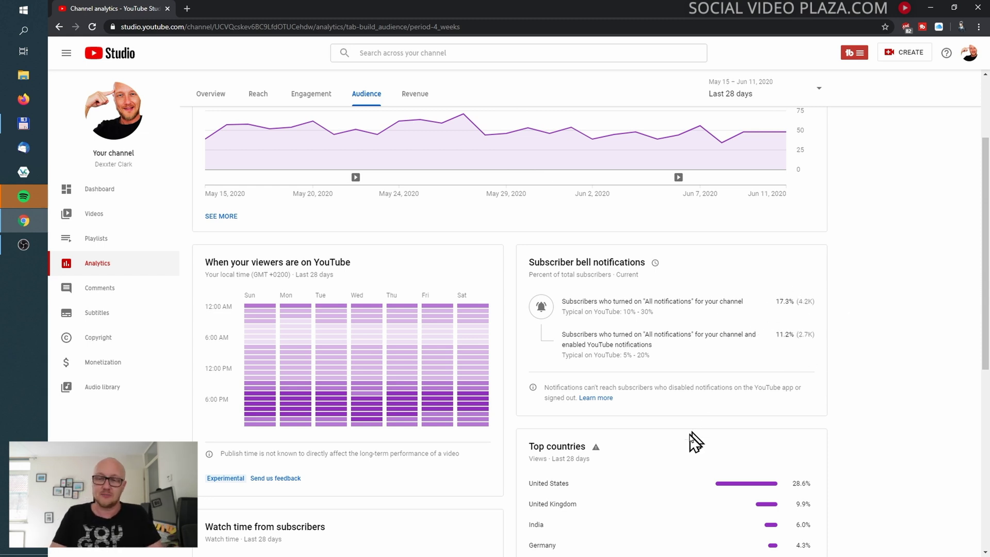
{"action": "scroll", "coordinate": [693, 443], "scroll_direction": "down", "scroll_amount": 4}
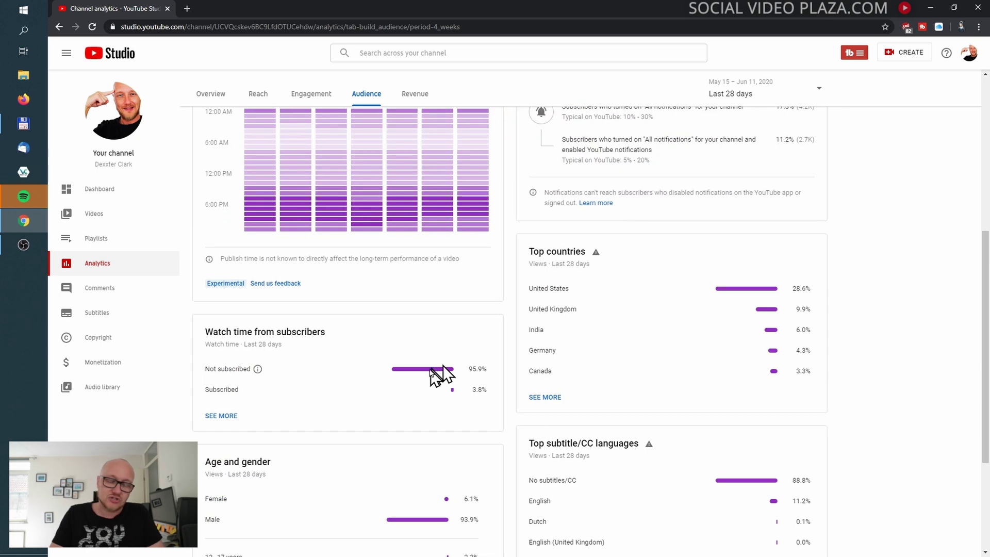
{"action": "scroll", "coordinate": [375, 456], "scroll_direction": "down", "scroll_amount": 2}
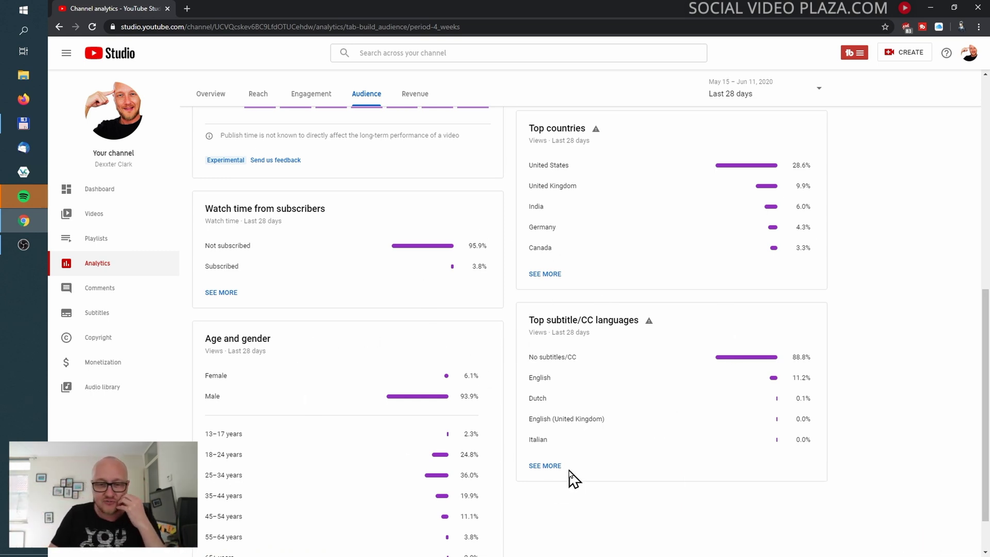
{"action": "scroll", "coordinate": [574, 479], "scroll_direction": "down", "scroll_amount": 1}
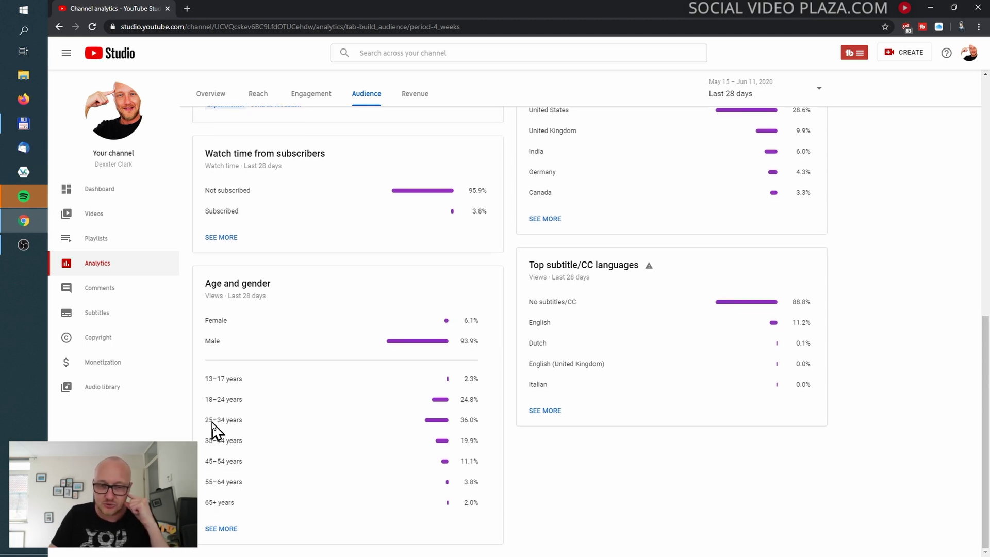
{"action": "scroll", "coordinate": [580, 350], "scroll_direction": "up", "scroll_amount": 5}
{"action": "scroll", "coordinate": [581, 347], "scroll_direction": "down", "scroll_amount": 5}
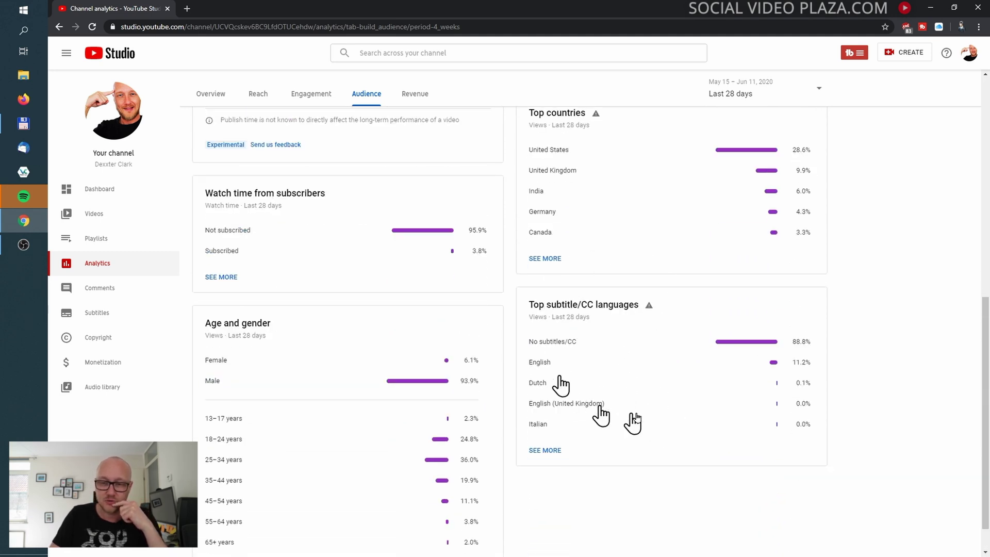
{"action": "scroll", "coordinate": [634, 382], "scroll_direction": "up", "scroll_amount": 7}
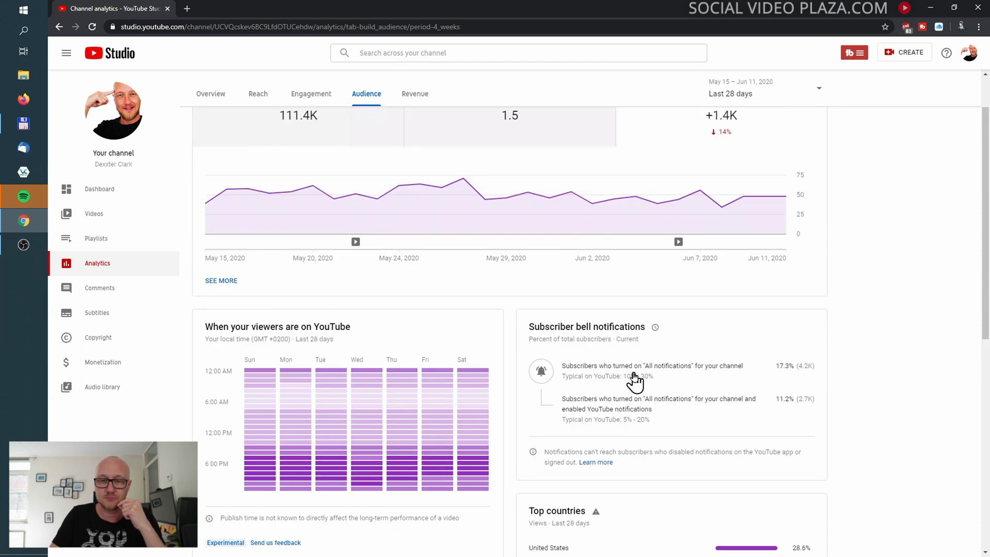
{"action": "scroll", "coordinate": [634, 382], "scroll_direction": "up", "scroll_amount": 1}
Review the Revenue tab, then go to the channel's uploaded Videos list.
{"action": "left_click", "coordinate": [420, 123]}
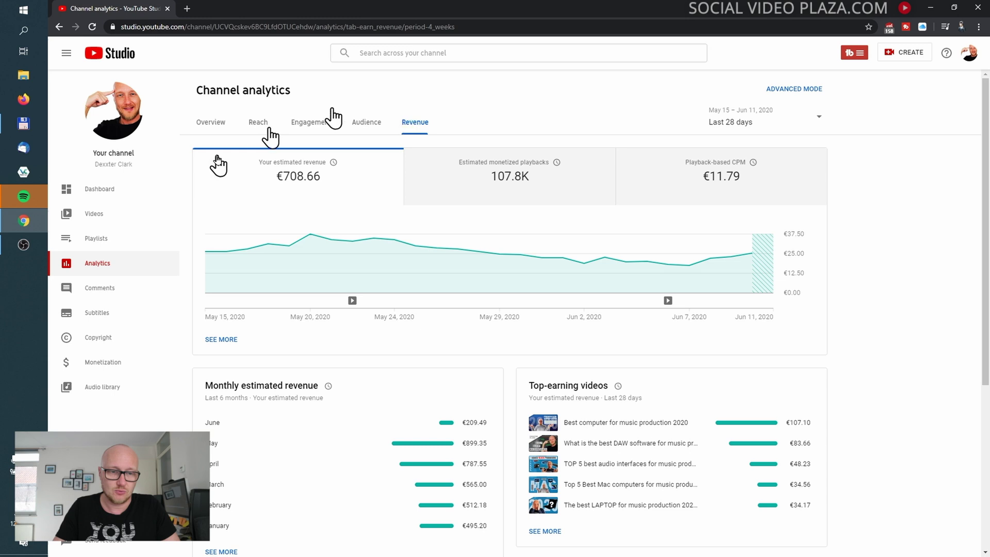
{"action": "left_click", "coordinate": [95, 222]}
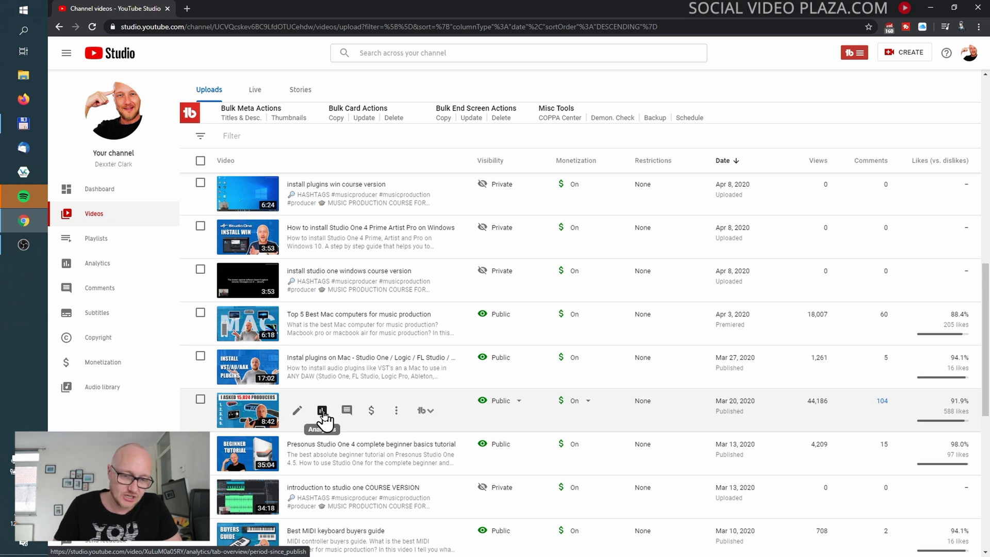
Open the 'TOP 5 best audio interfaces' video's analytics and scroll its overview.
{"action": "left_click", "coordinate": [322, 411]}
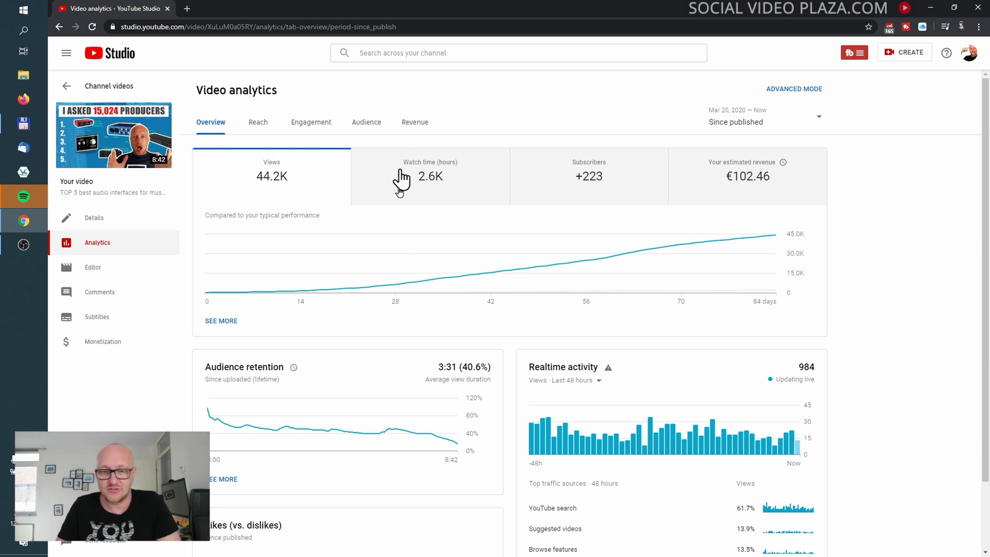
{"action": "scroll", "coordinate": [405, 342], "scroll_direction": "down", "scroll_amount": 2}
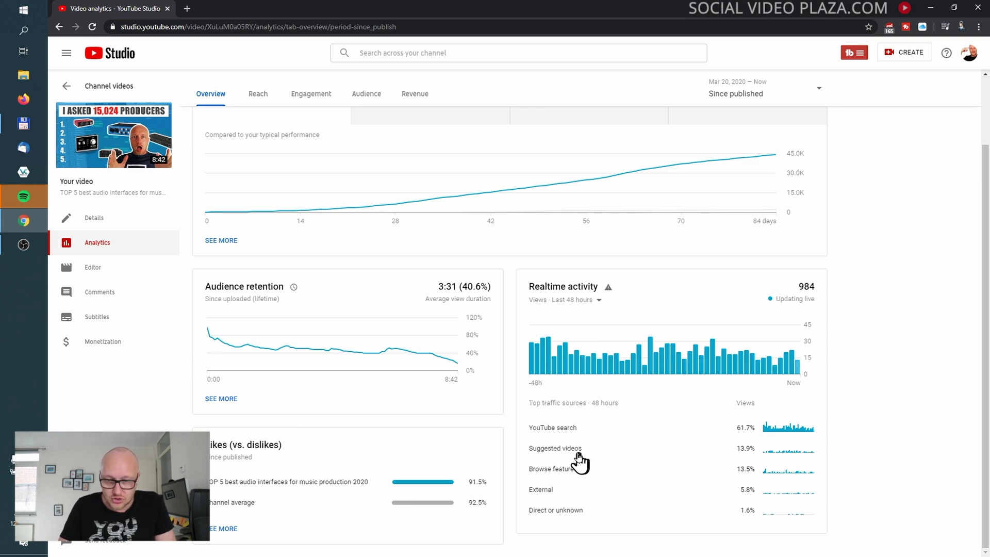
{"action": "mouse_move", "coordinate": [349, 333]}
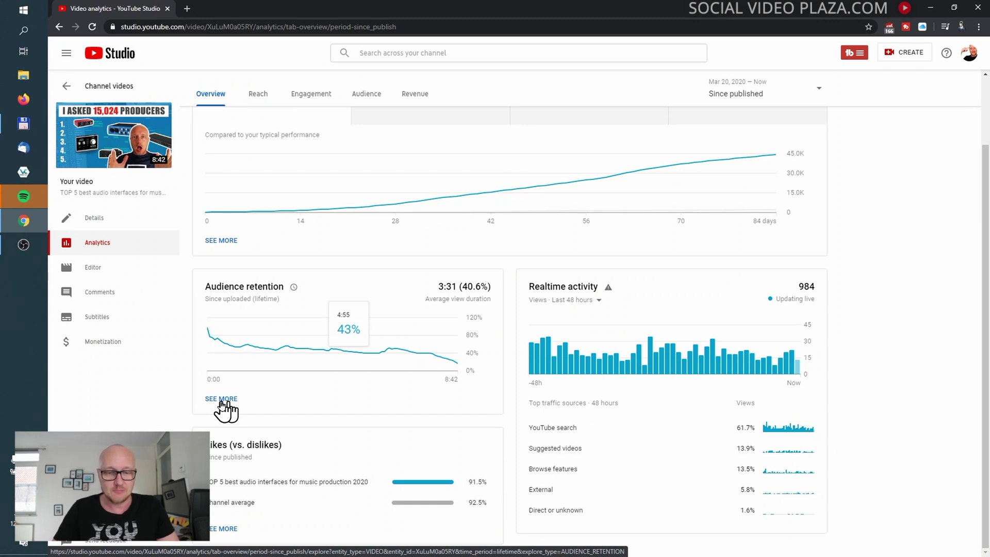
{"action": "left_click", "coordinate": [222, 400]}
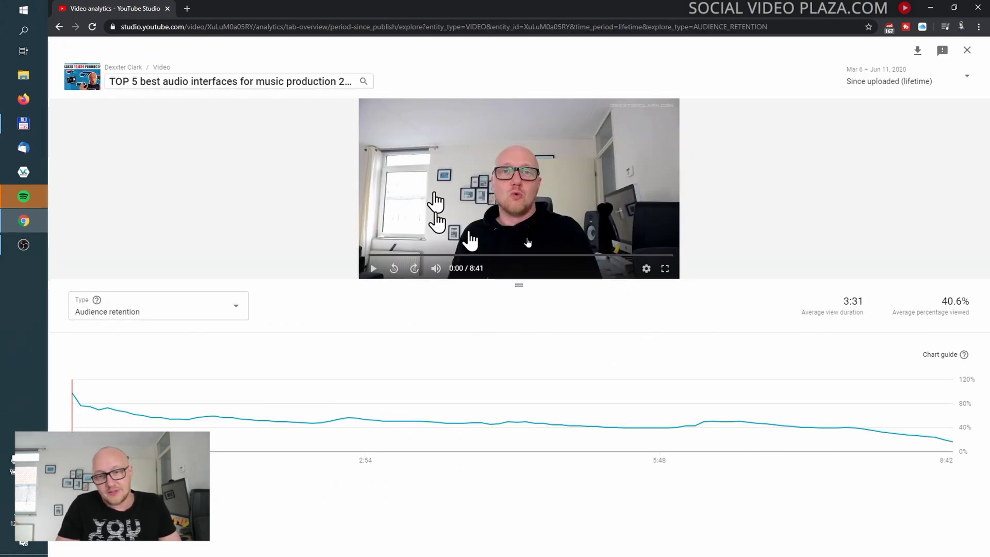
{"action": "left_click", "coordinate": [370, 269]}
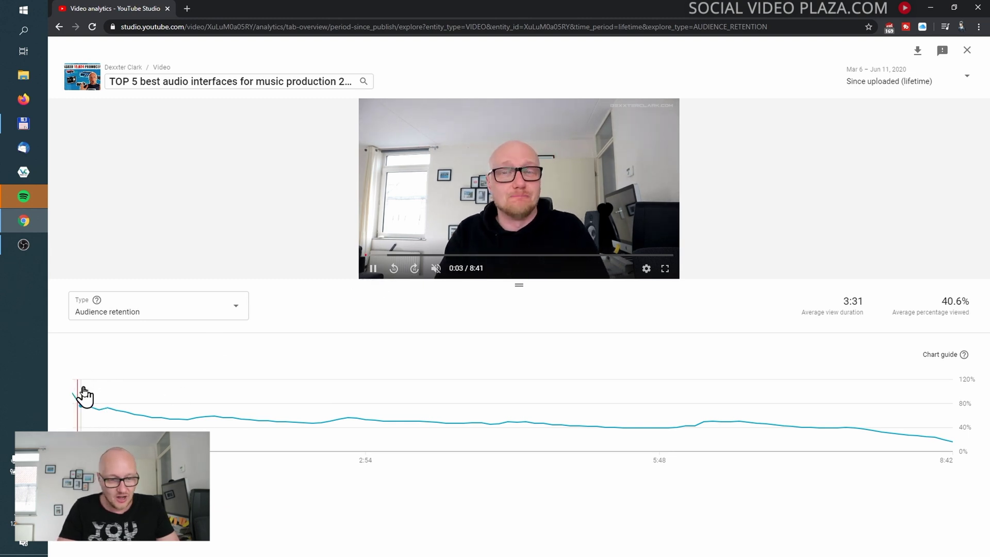
{"action": "mouse_move", "coordinate": [81, 410]}
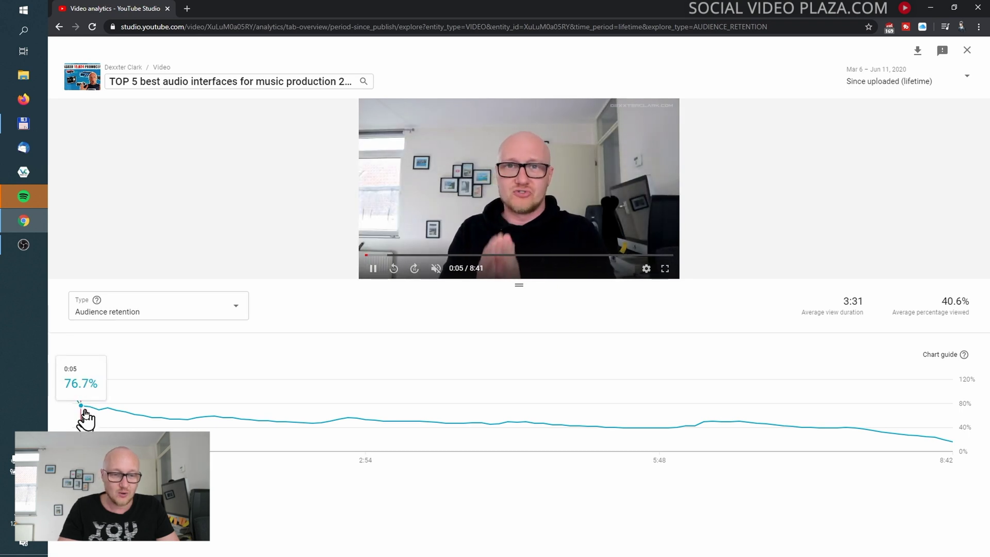
{"action": "left_click", "coordinate": [375, 268]}
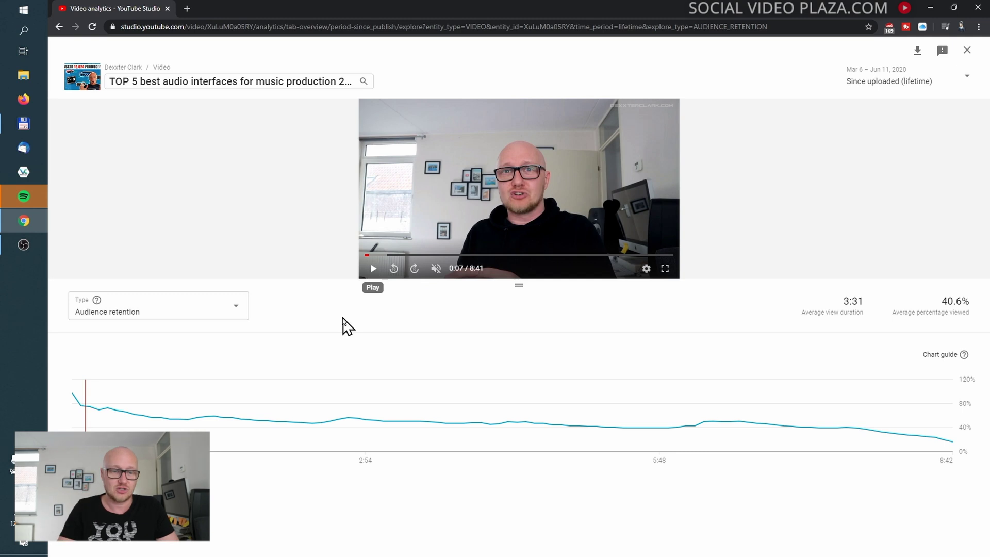
{"action": "mouse_move", "coordinate": [108, 416]}
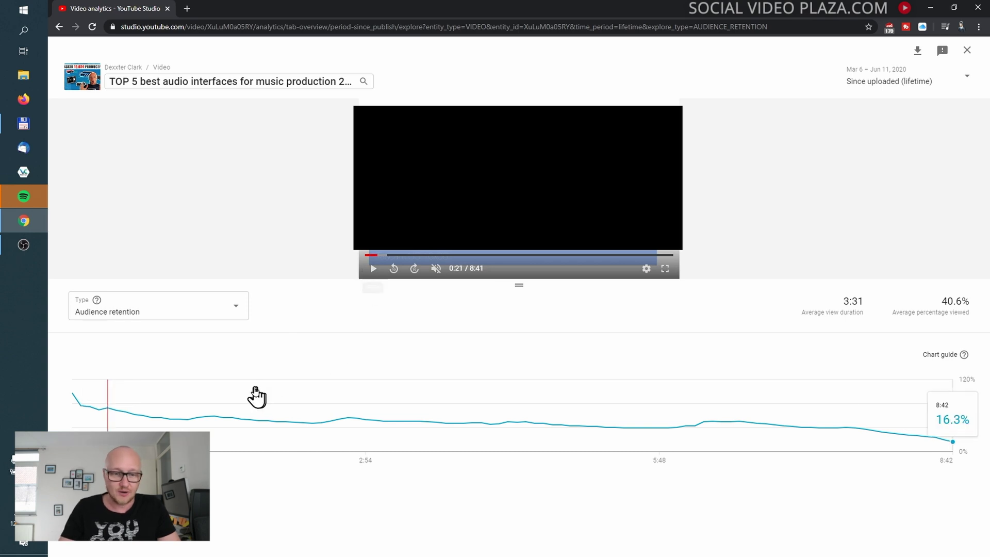
{"action": "left_click", "coordinate": [214, 429]}
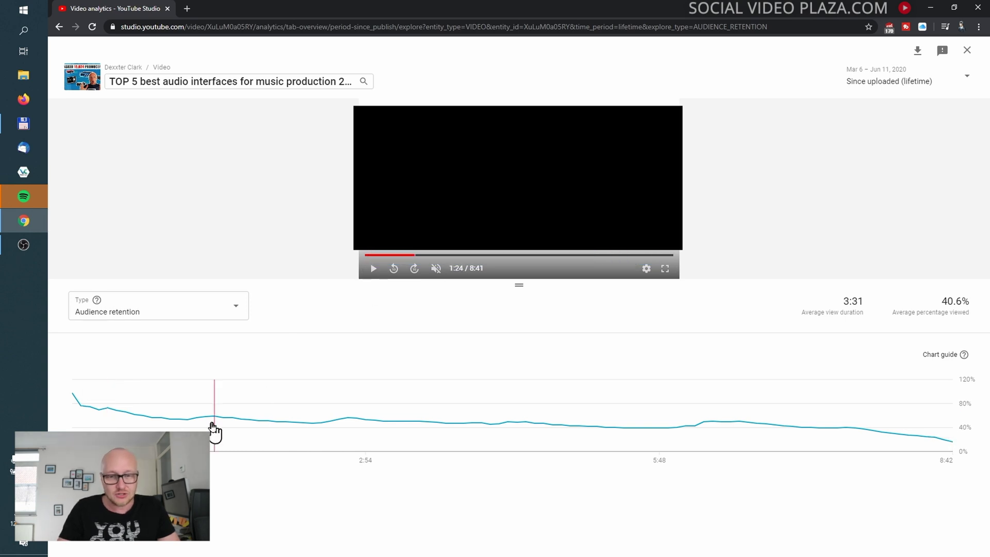
{"action": "left_click", "coordinate": [348, 439]}
{"action": "left_click", "coordinate": [507, 437]}
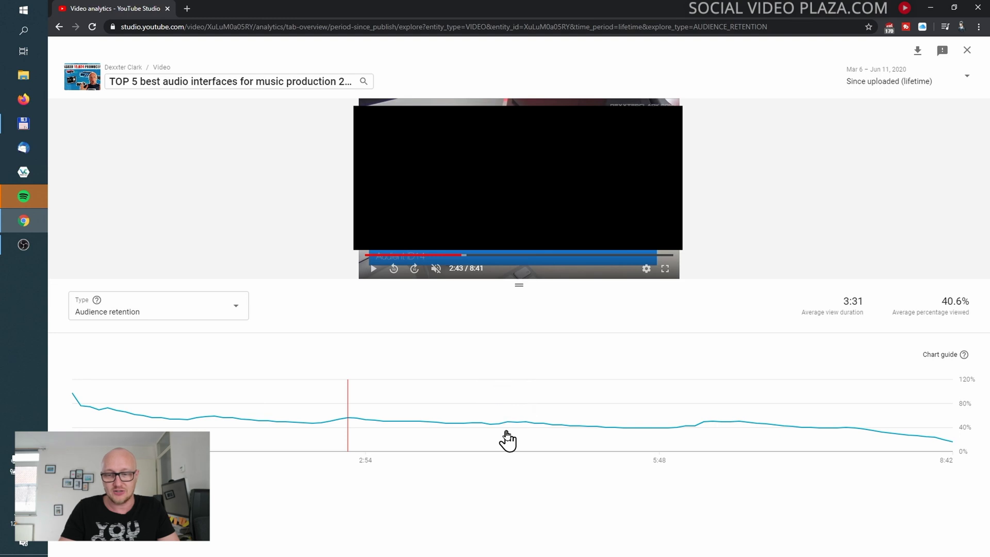
{"action": "left_click", "coordinate": [697, 429]}
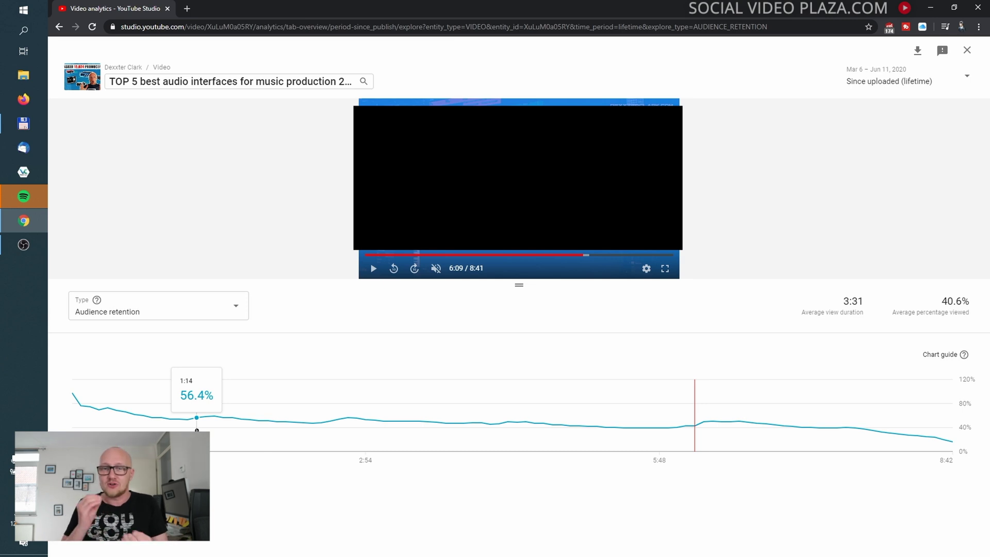
{"action": "key", "text": "Escape"}
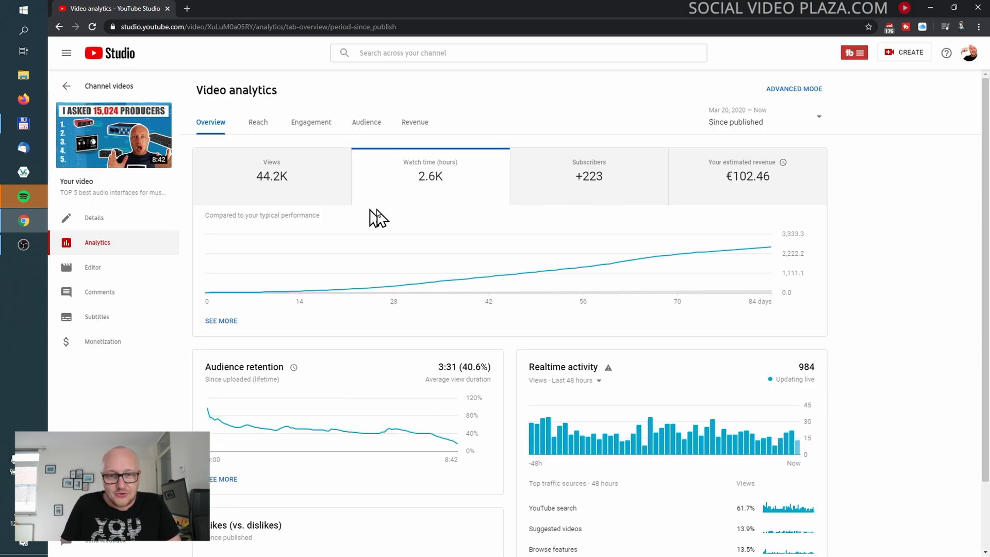